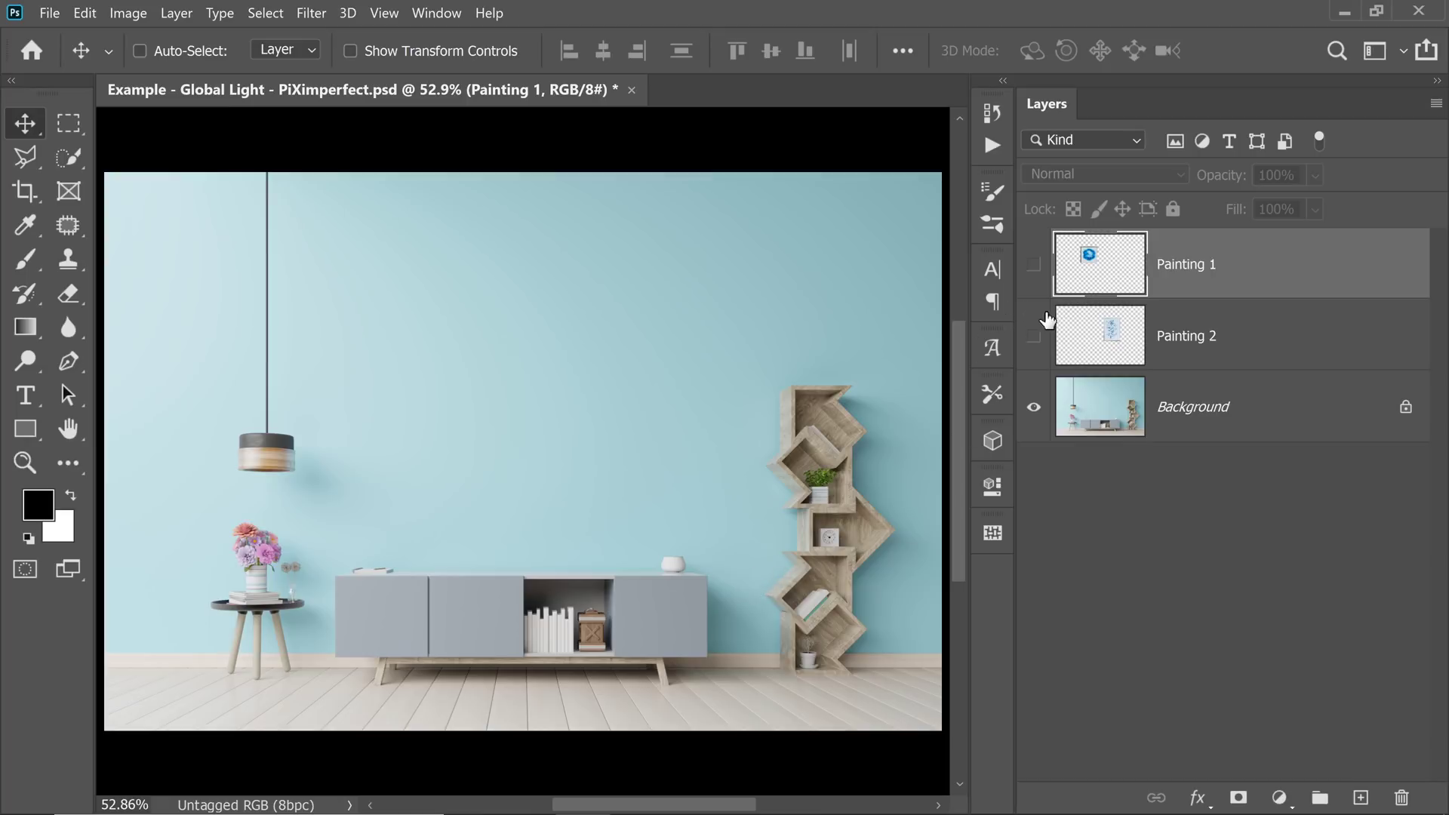
Turn on visibility for the Painting 1 and Painting 2 layers.
click(1034, 264)
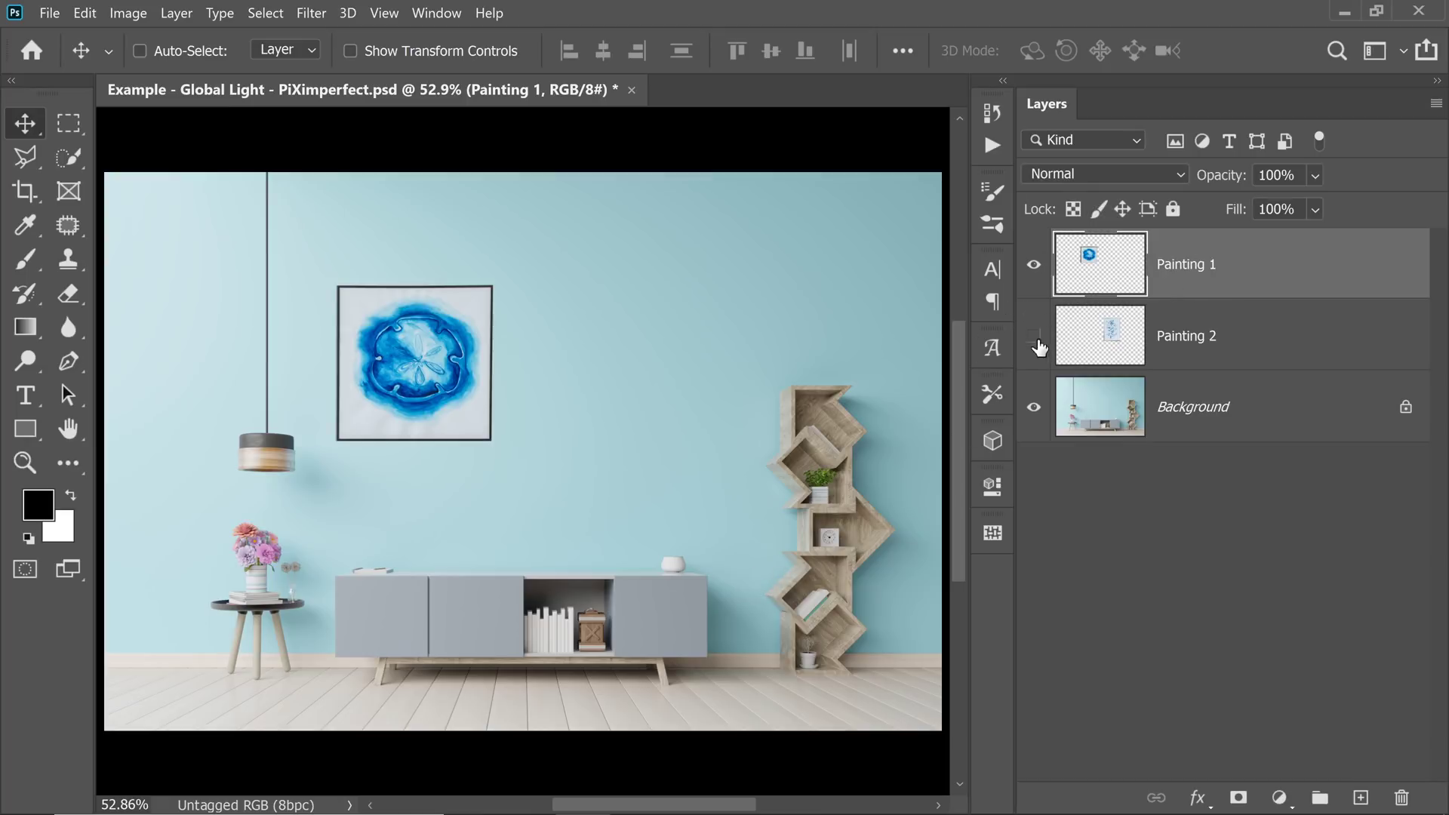
click(1034, 335)
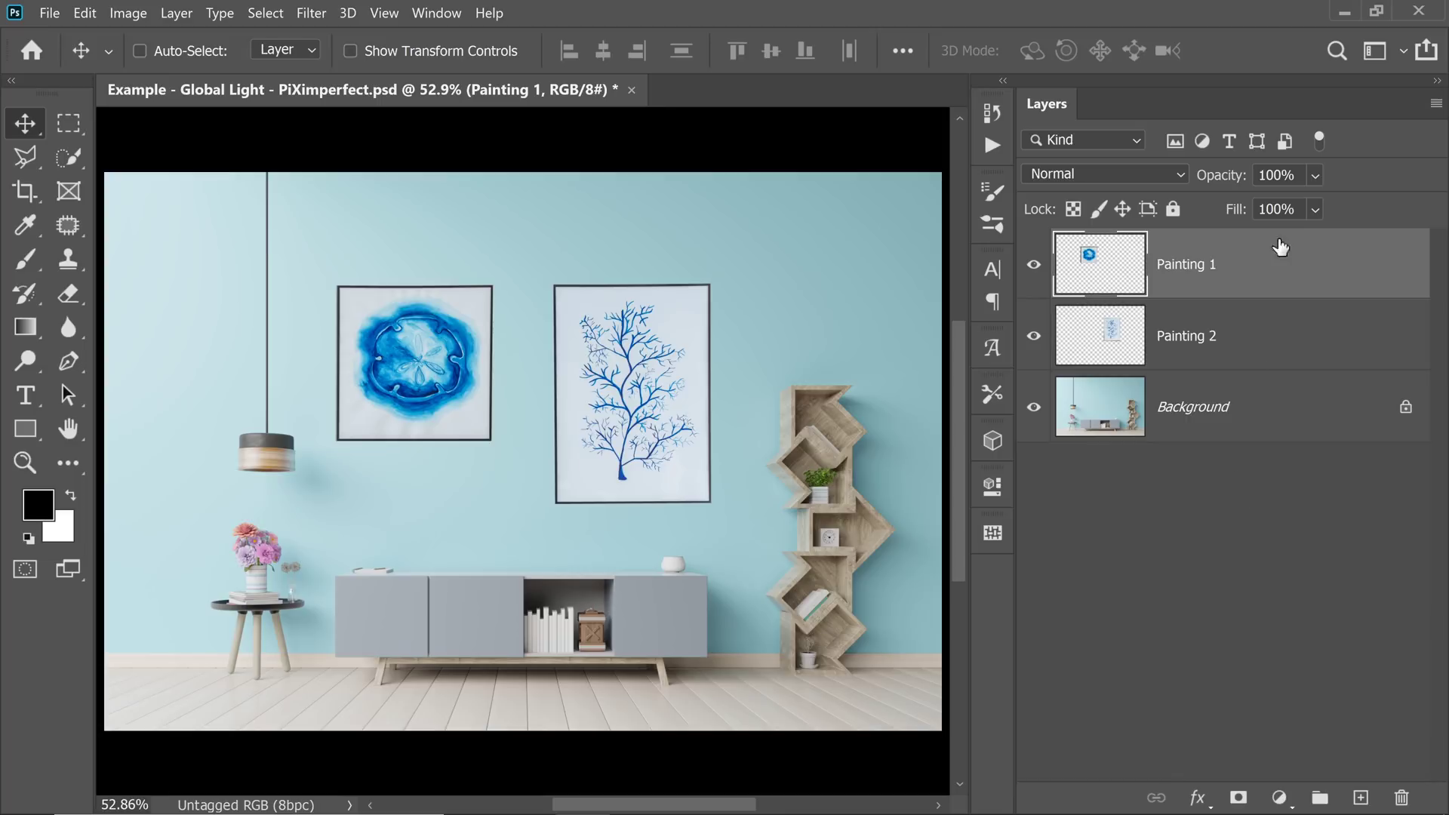
Add a black drop shadow to Painting 1 at 145°, 22 px distance and 29 px size.
double_click(1312, 276)
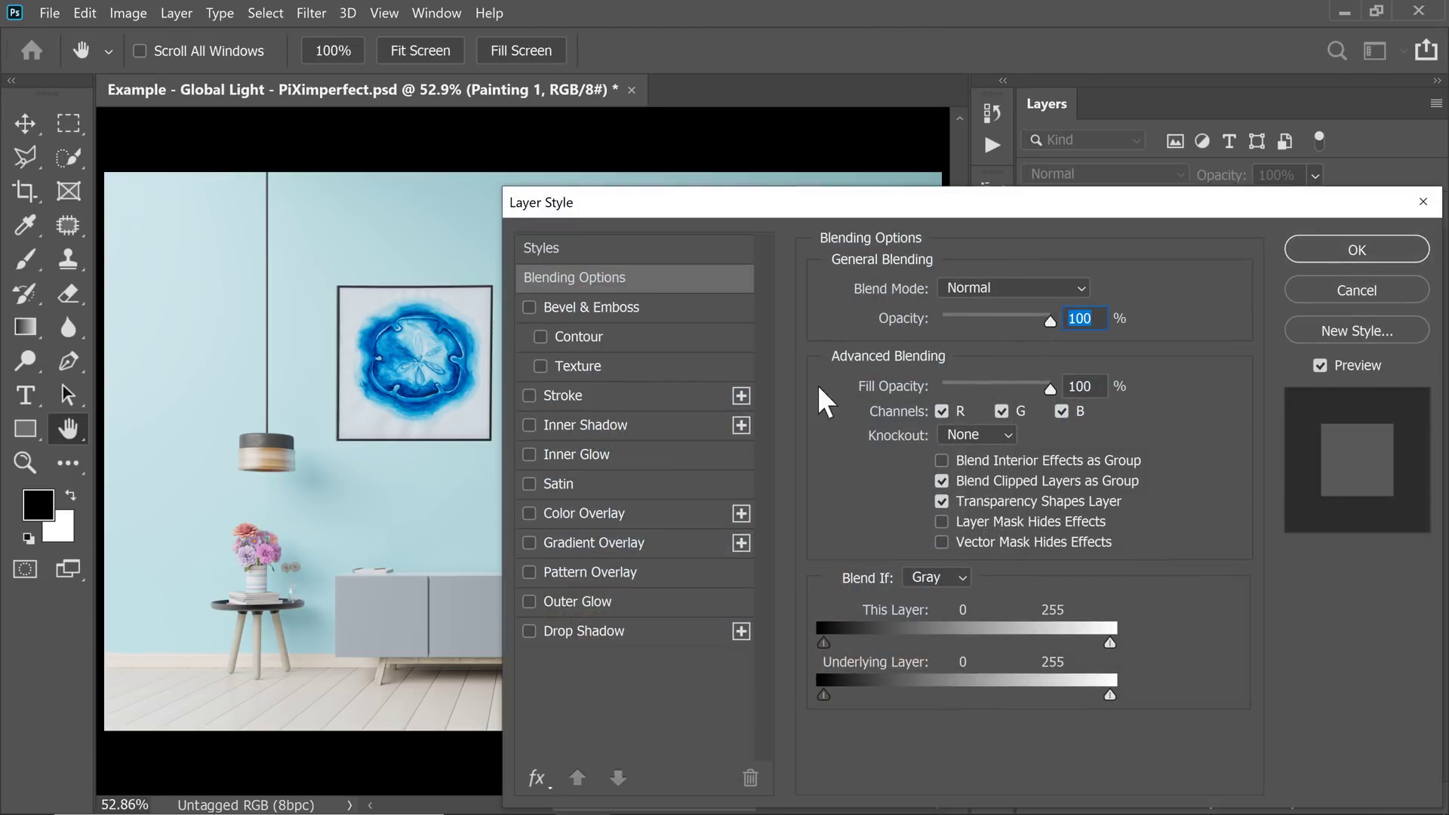
drag(634, 207, 837, 107)
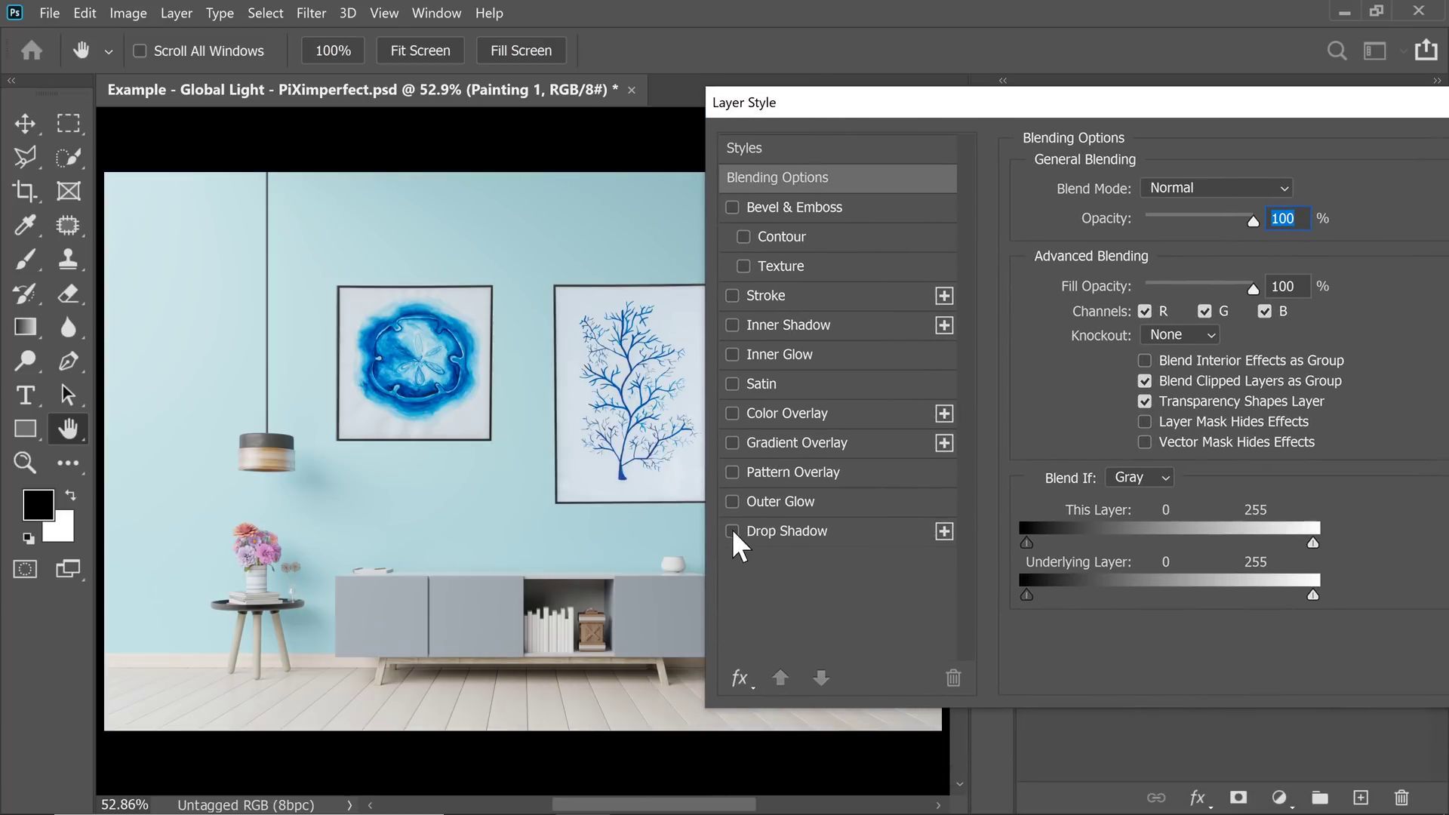
click(770, 531)
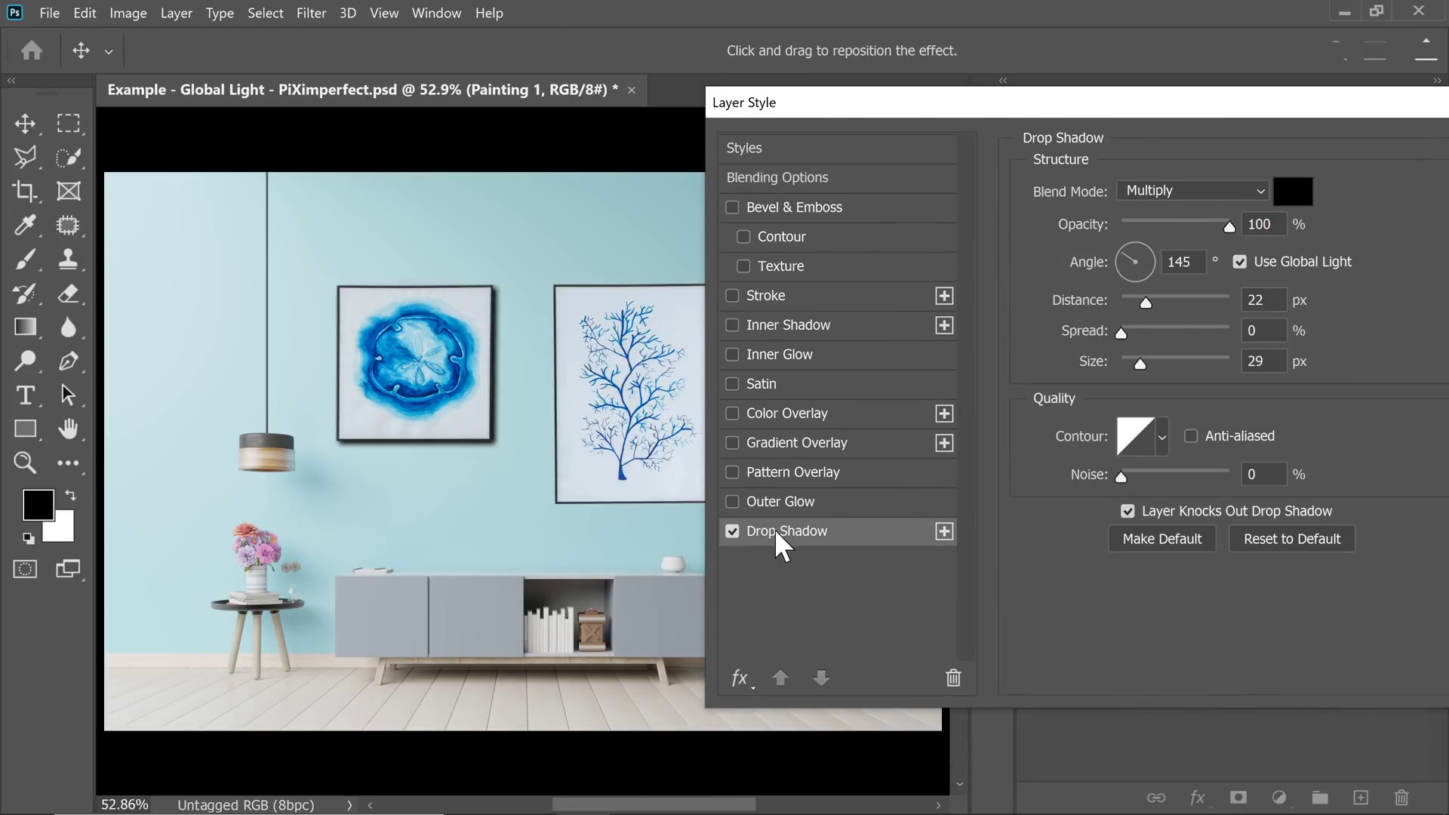
drag(411, 362, 430, 360)
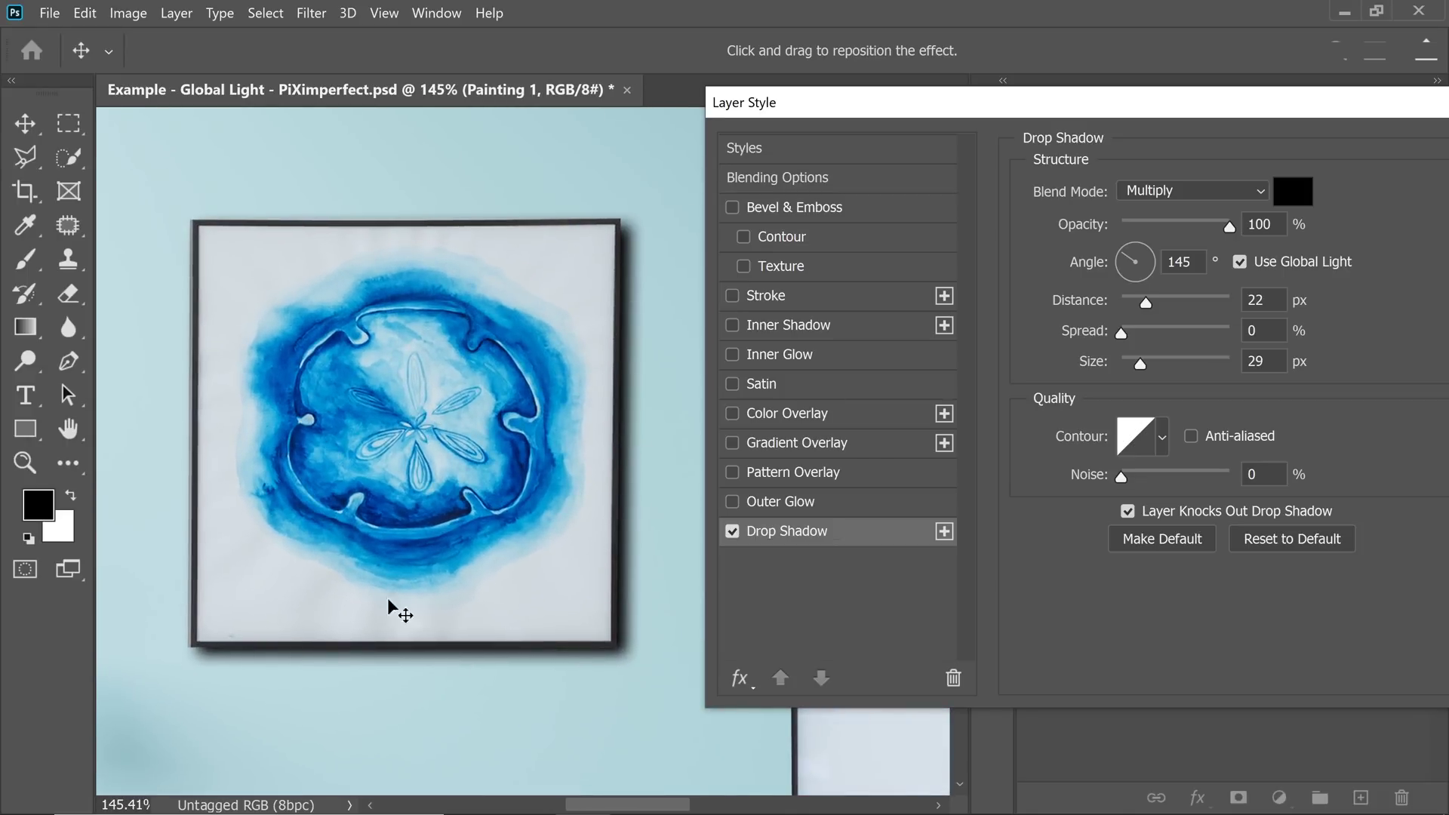
drag(512, 570, 491, 582)
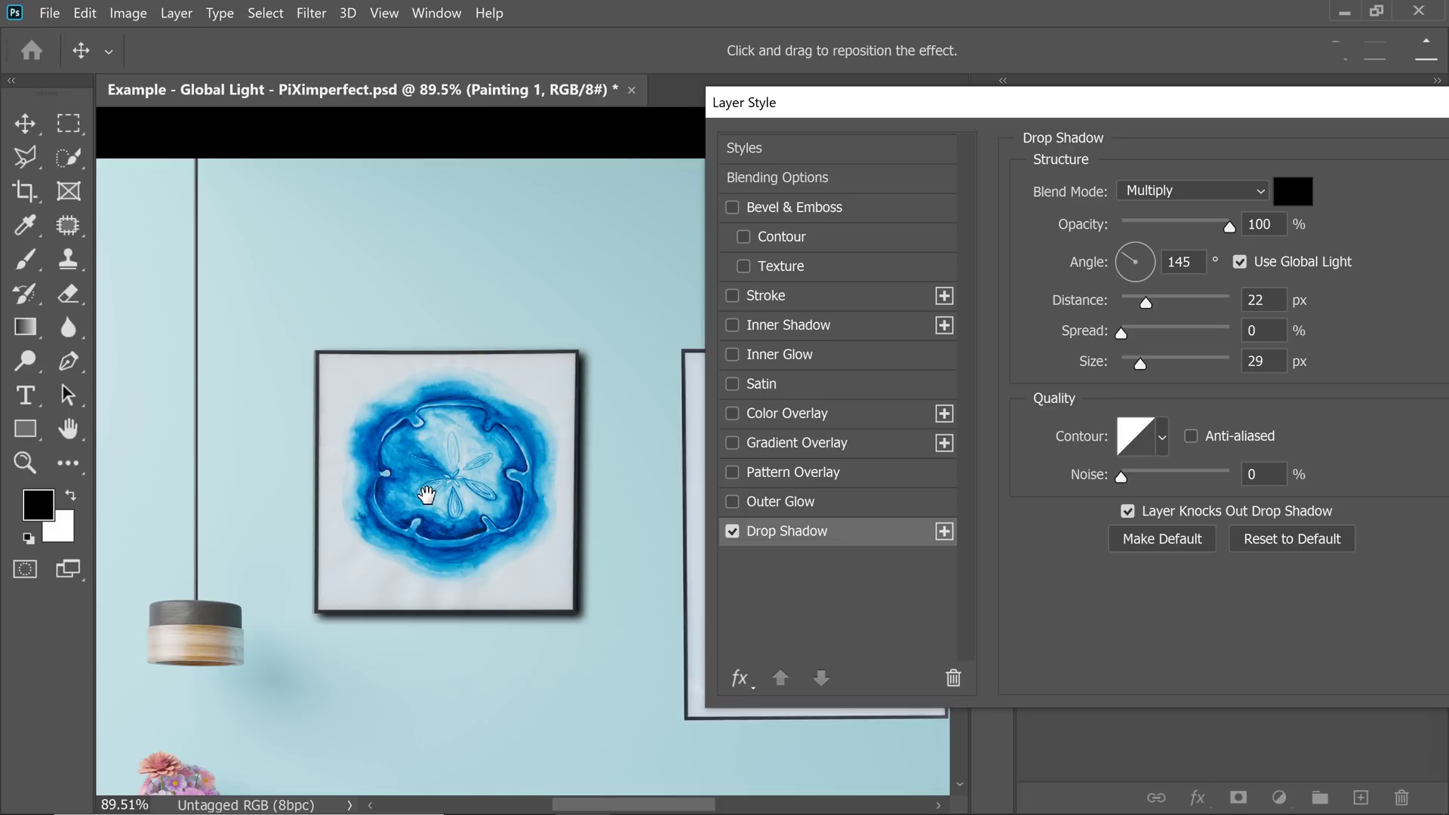
key(Return)
Reopen Painting 1's Drop Shadow settings from the Layers panel.
drag(449, 536, 558, 295)
double_click(1170, 337)
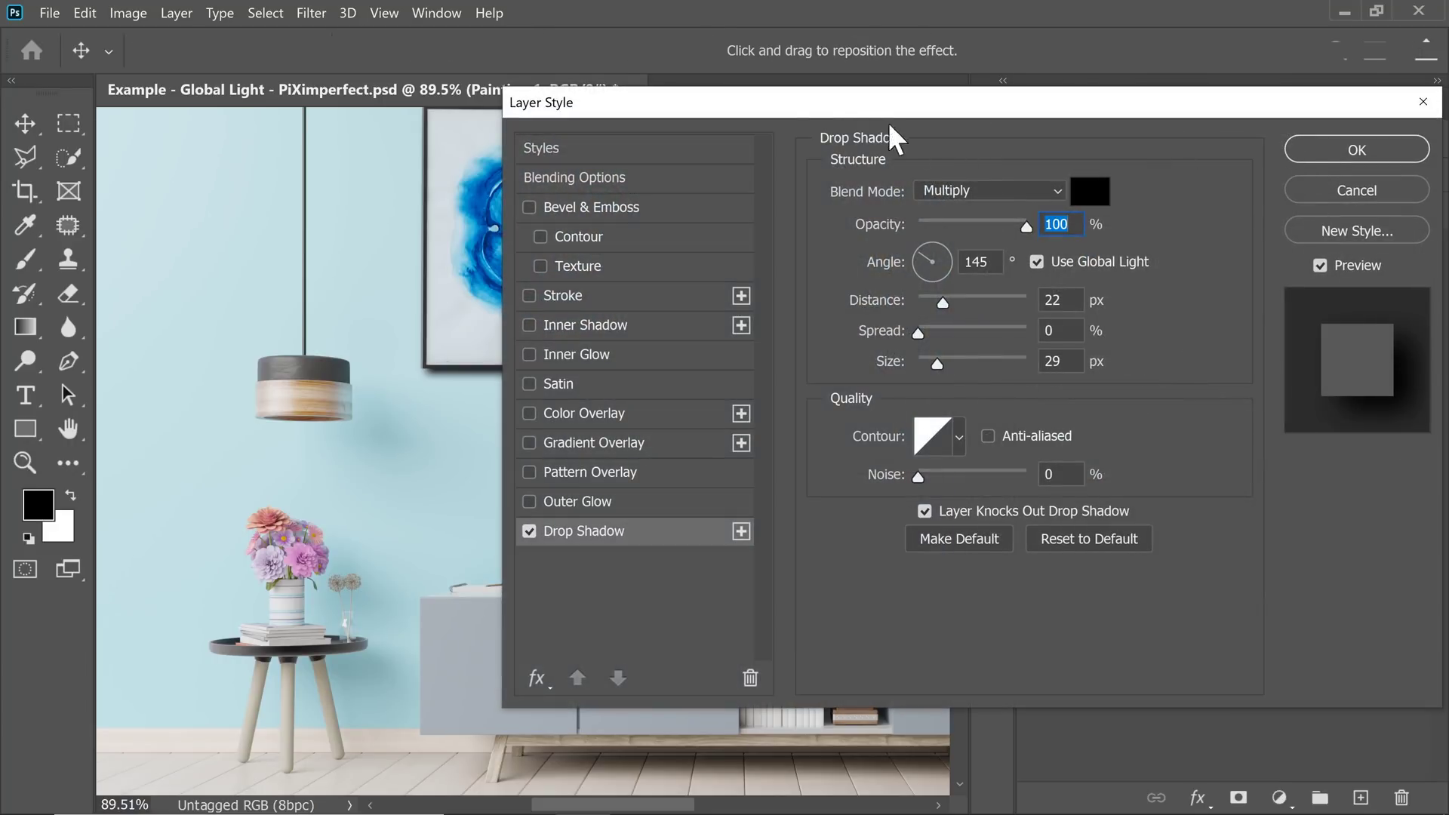
drag(805, 108, 1015, 102)
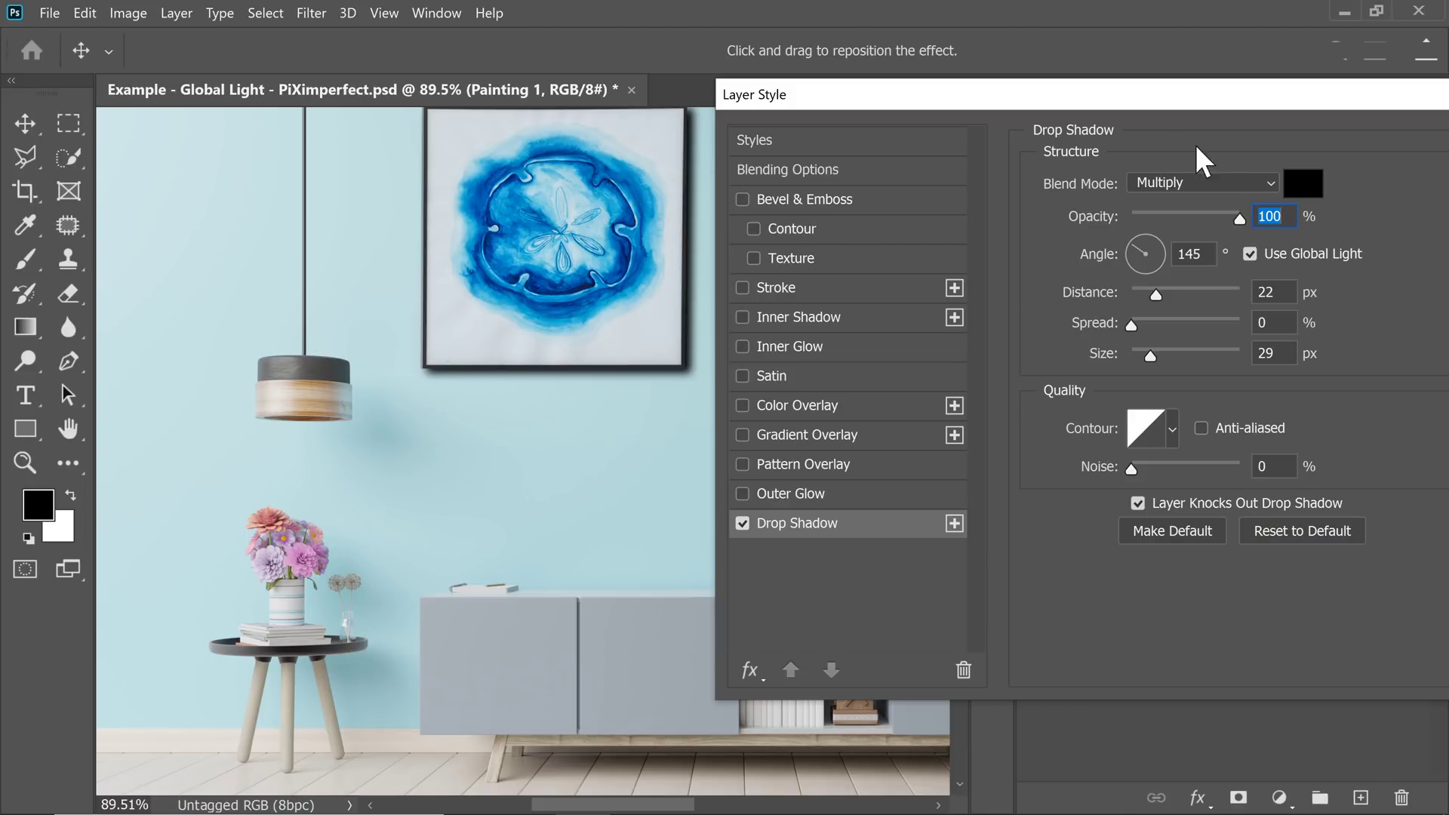
Tint Painting 1's drop shadow with the sampled wall colour 99c1c9, keeping Multiply blend mode.
click(1306, 196)
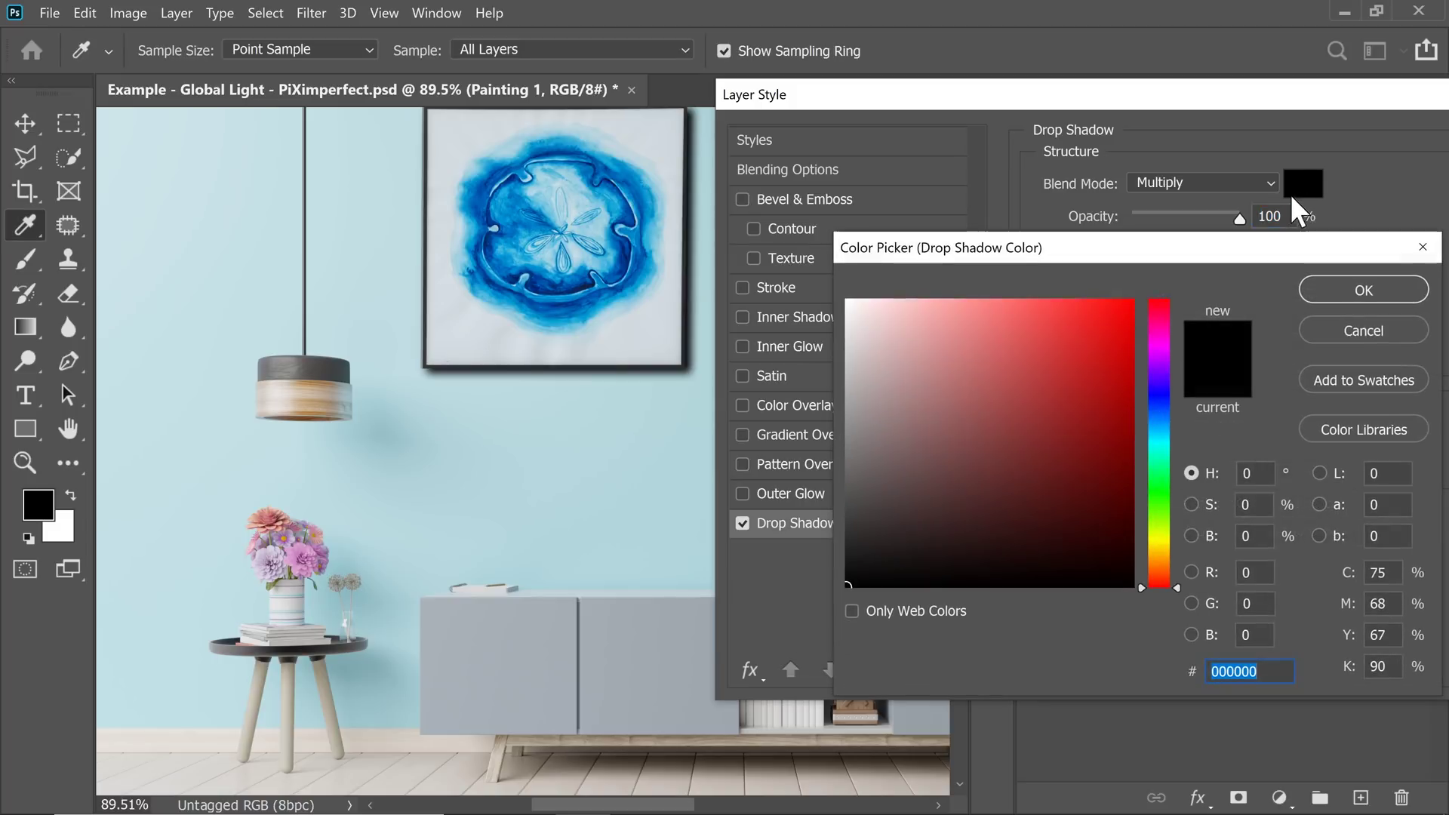
click(362, 663)
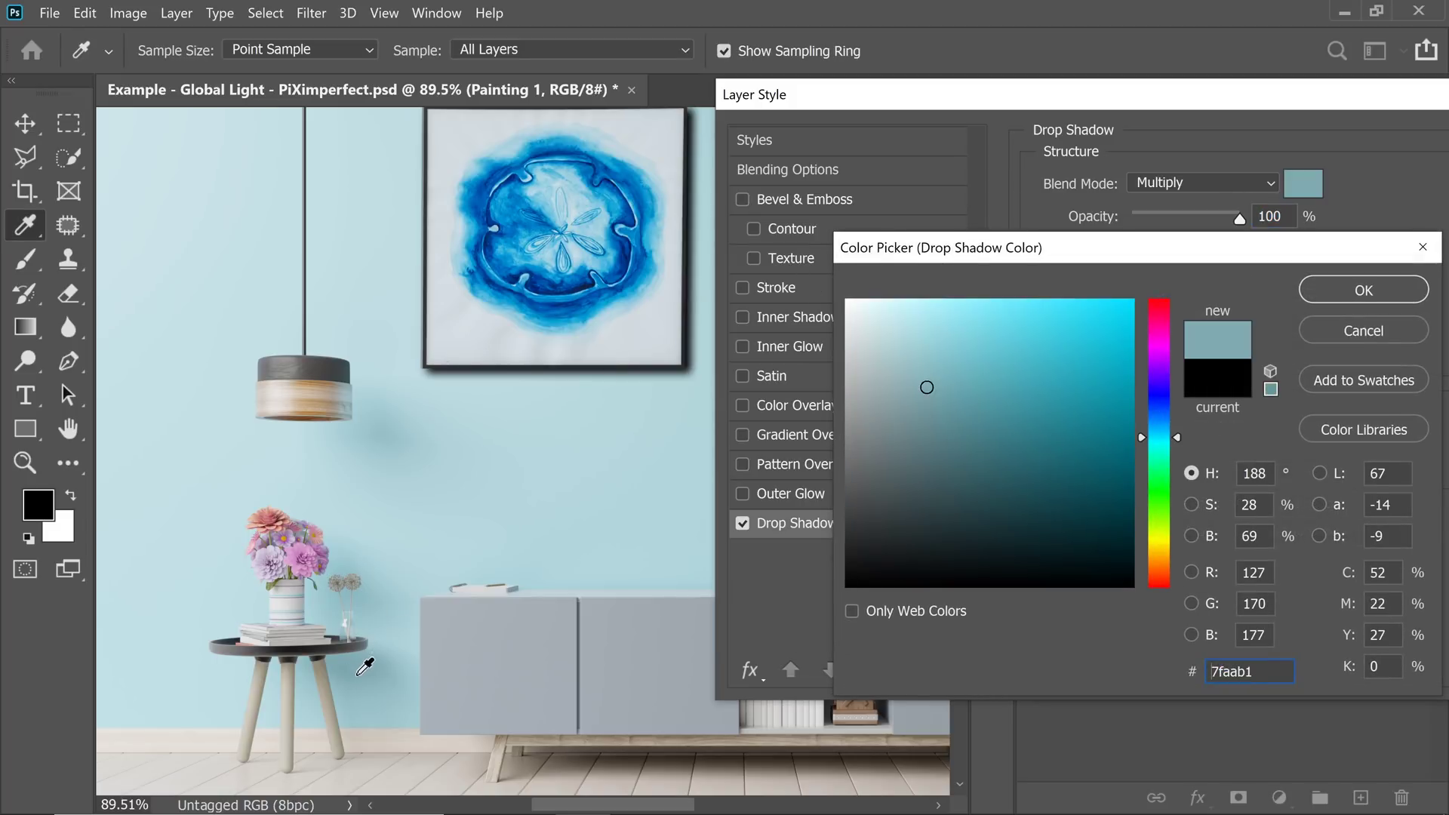
click(379, 433)
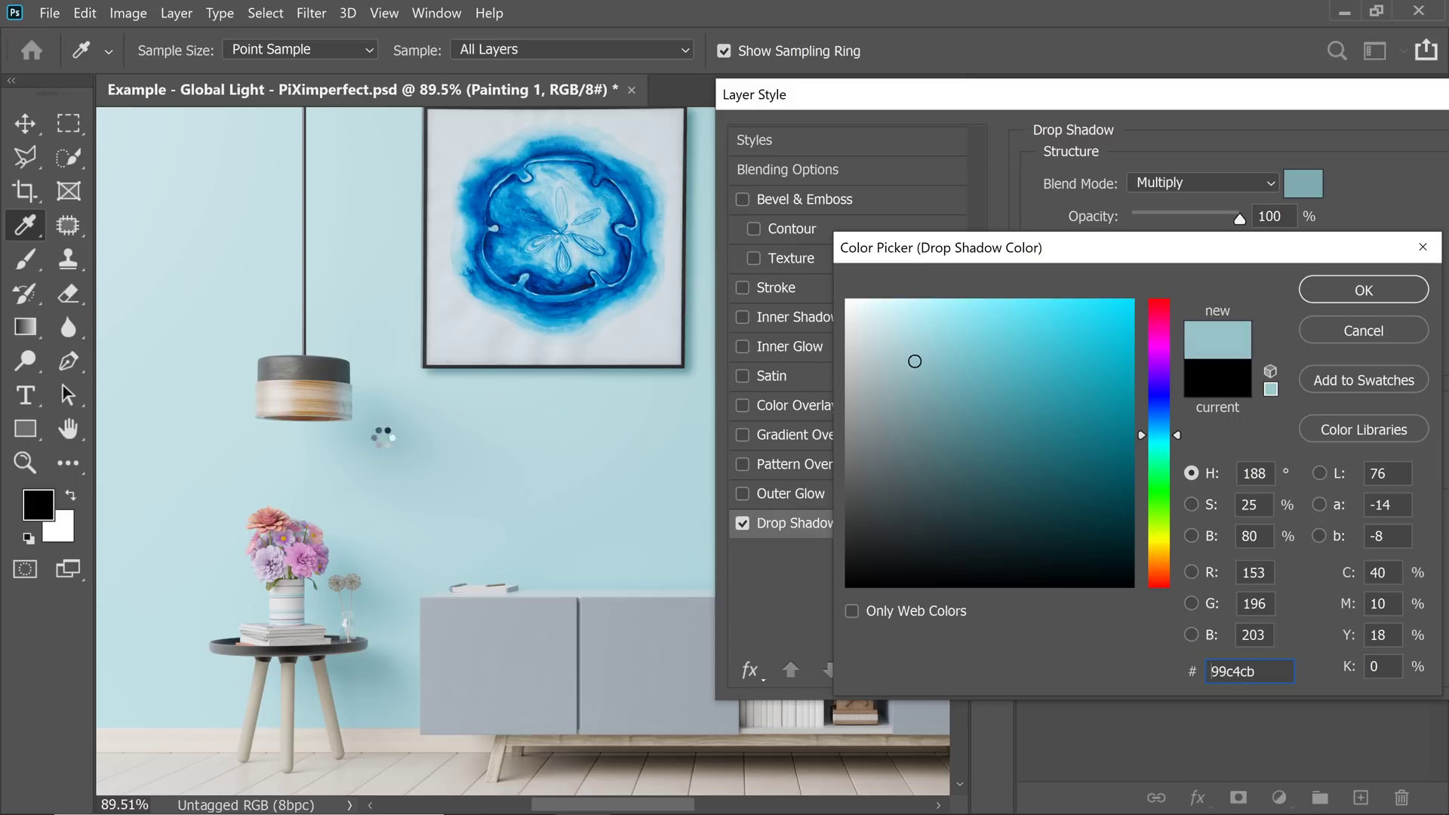
click(379, 434)
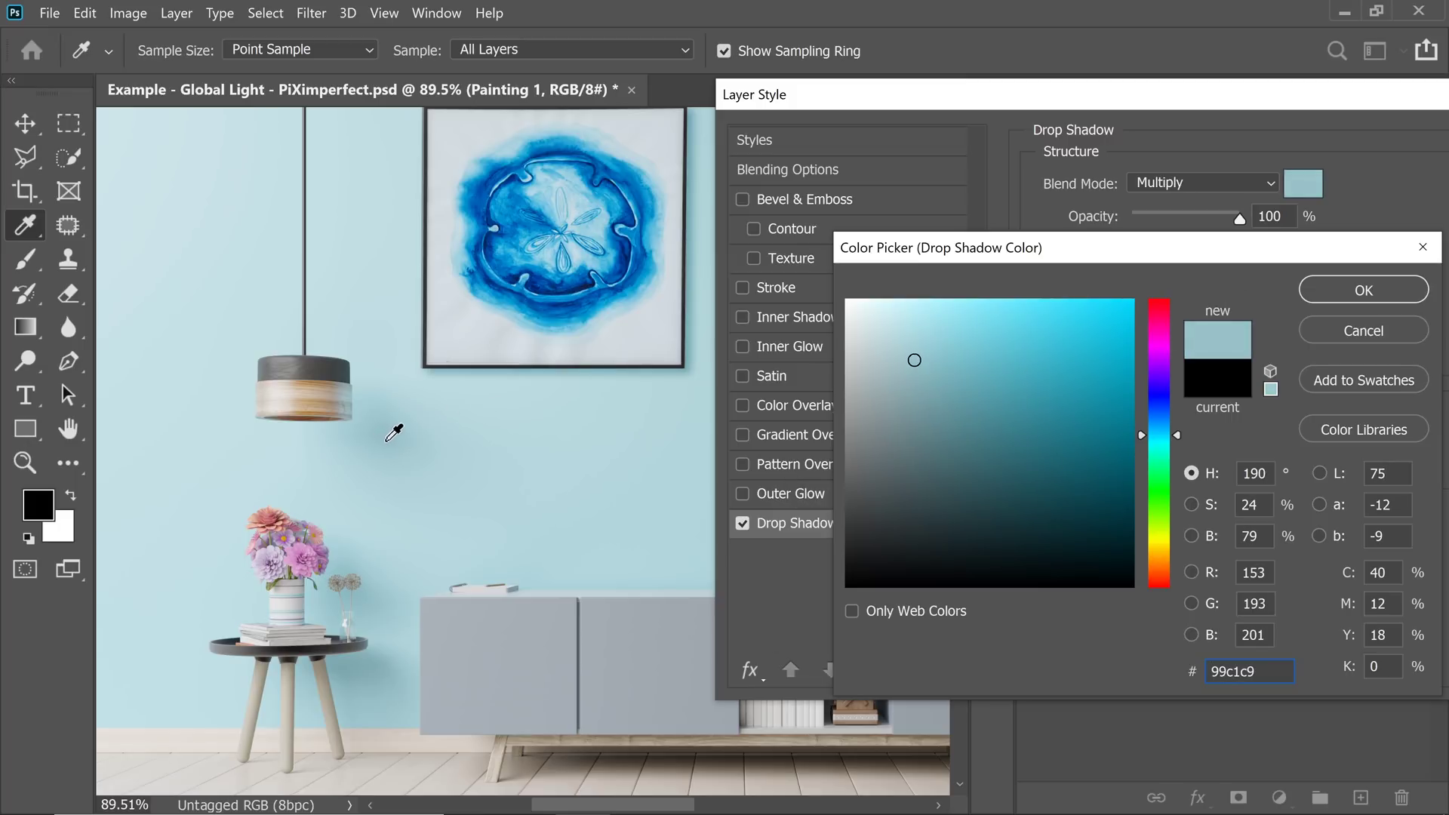
click(1330, 285)
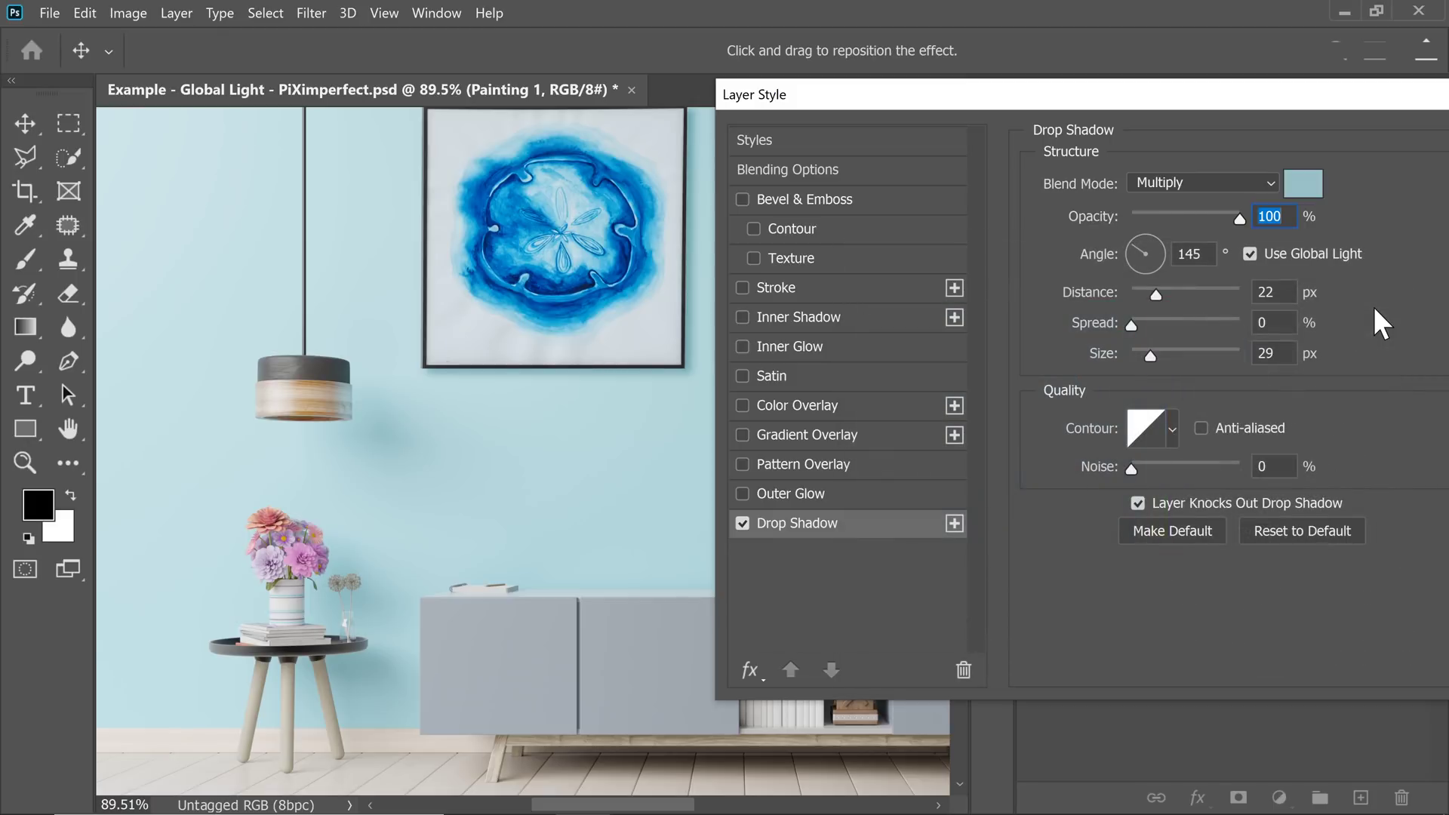
click(1205, 181)
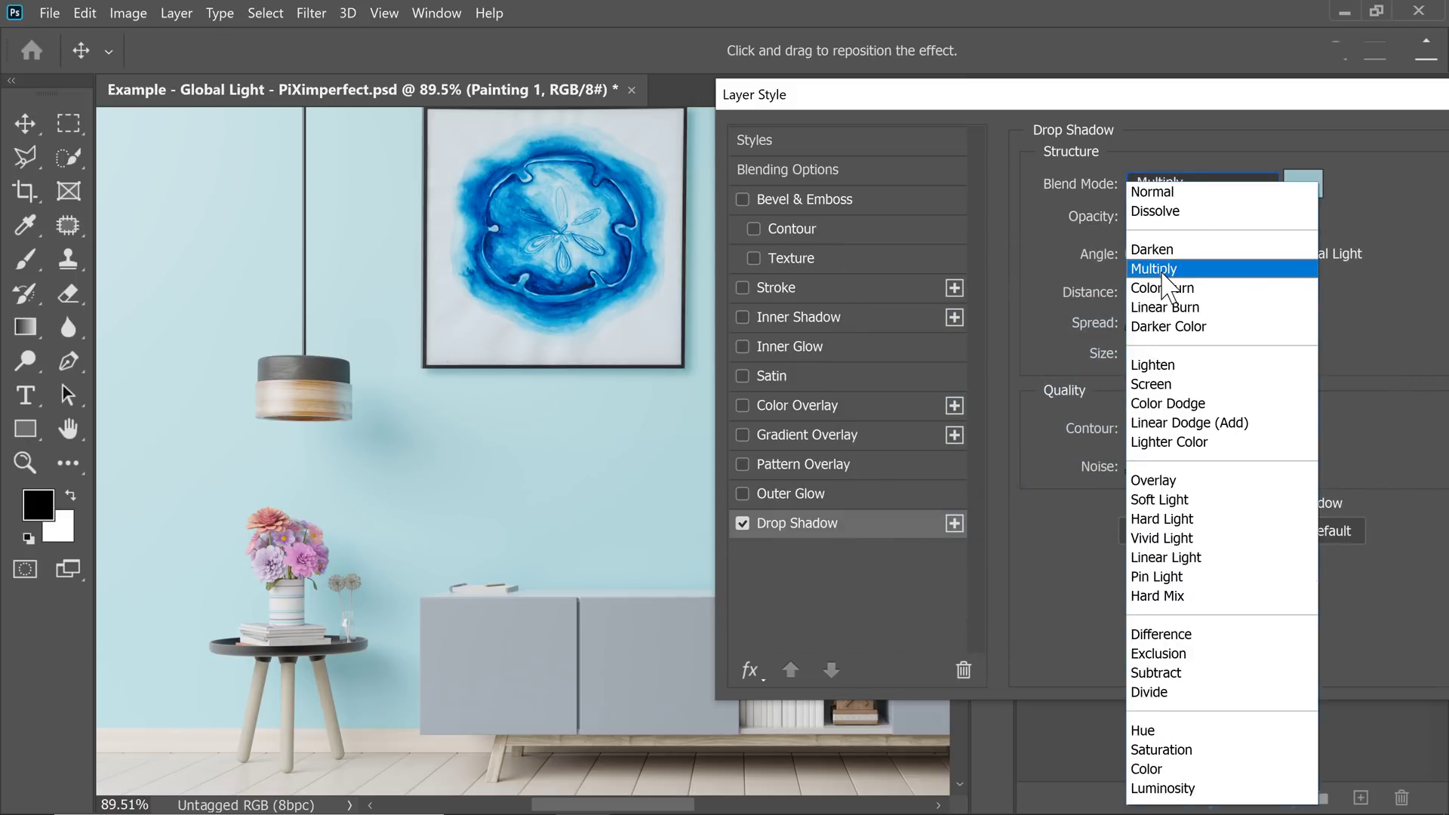
click(1153, 270)
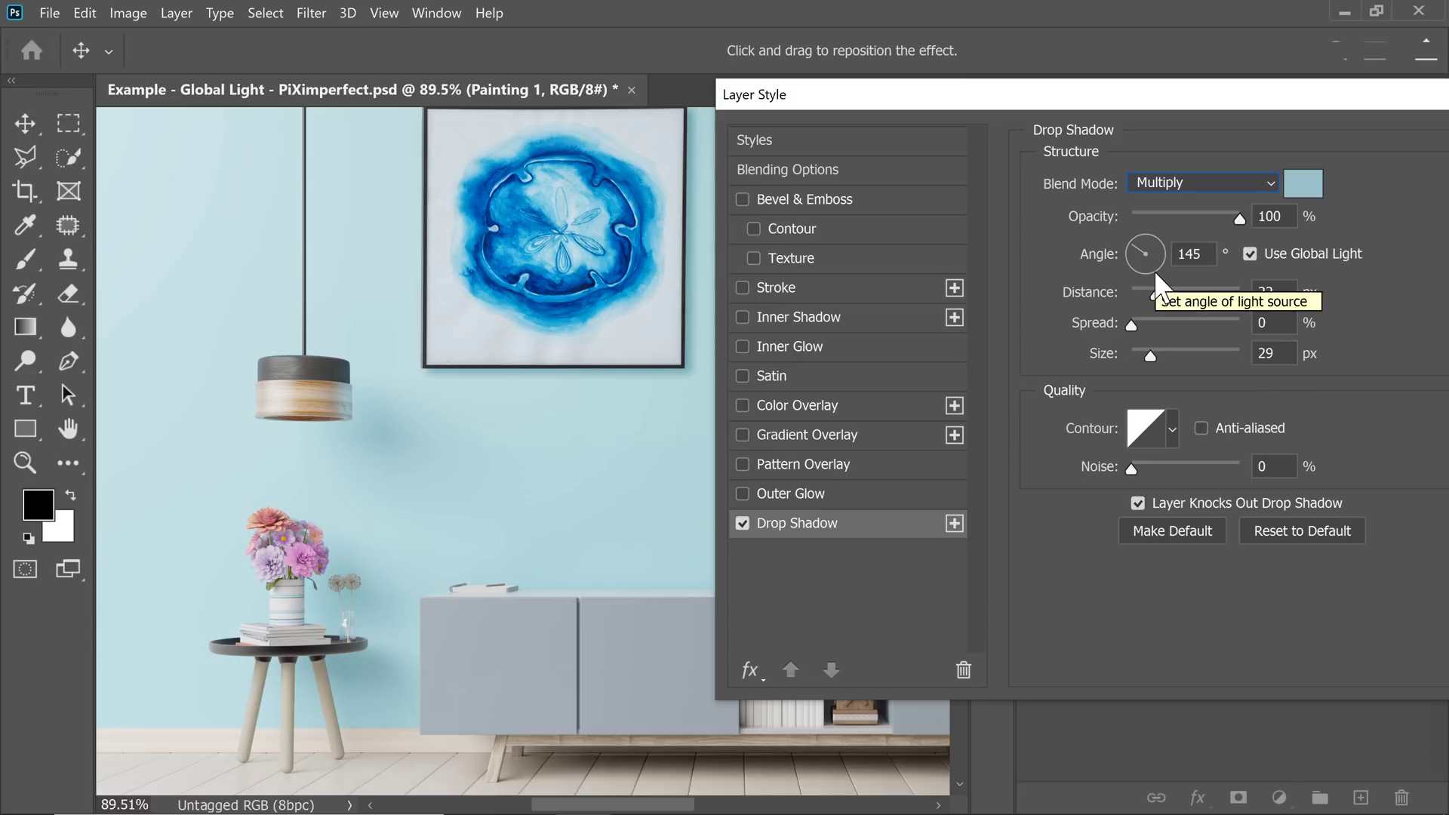
Tighten Painting 1's drop shadow to 6 px size and set its angle to 147°.
mouse_move(670, 268)
mouse_down()
mouse_move(573, 389)
mouse_move(511, 418)
mouse_move(560, 434)
mouse_up()
mouse_move(1216, 214)
mouse_down()
mouse_move(1189, 220)
mouse_move(1267, 217)
mouse_up()
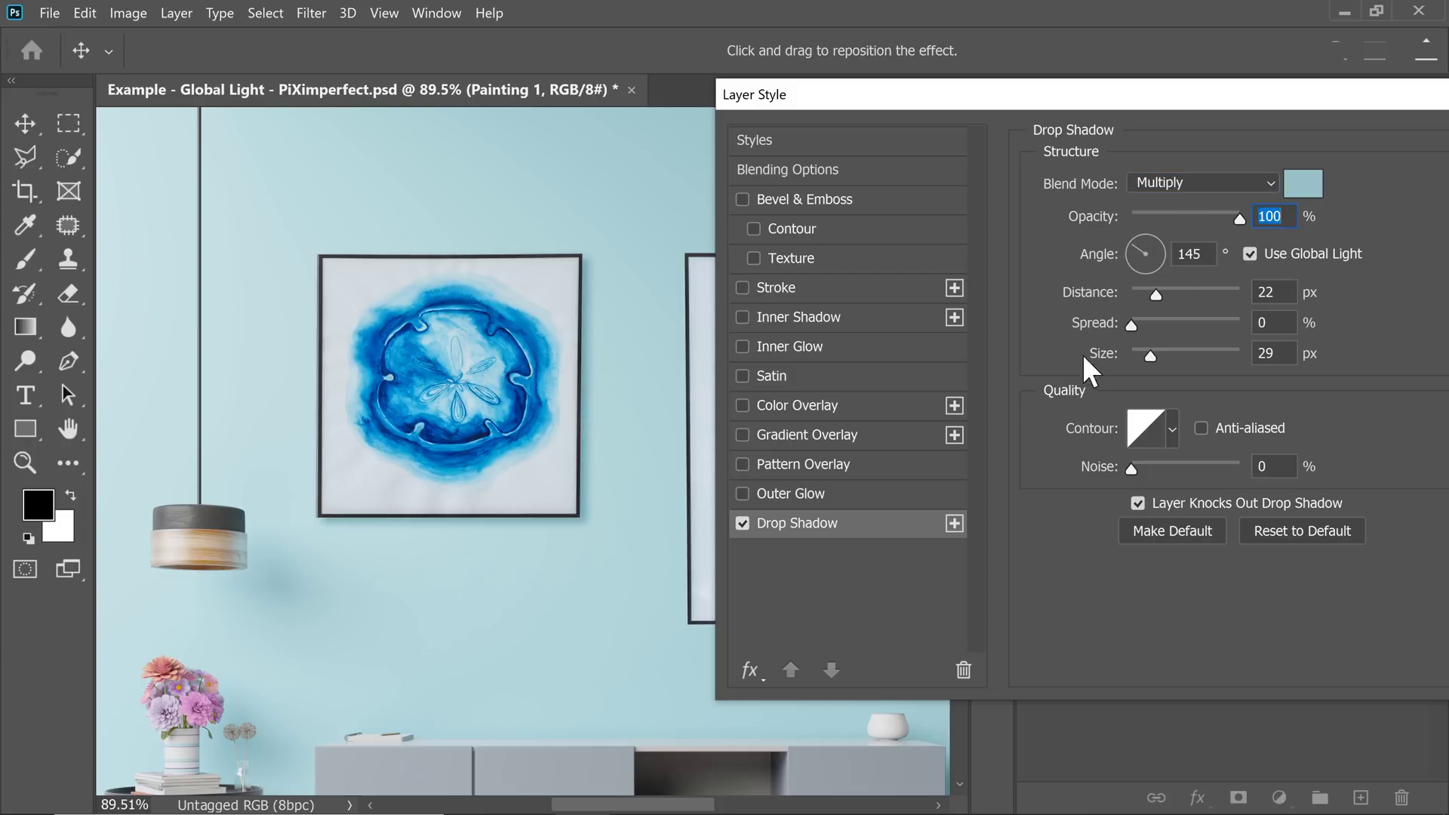
drag(1147, 355, 1137, 354)
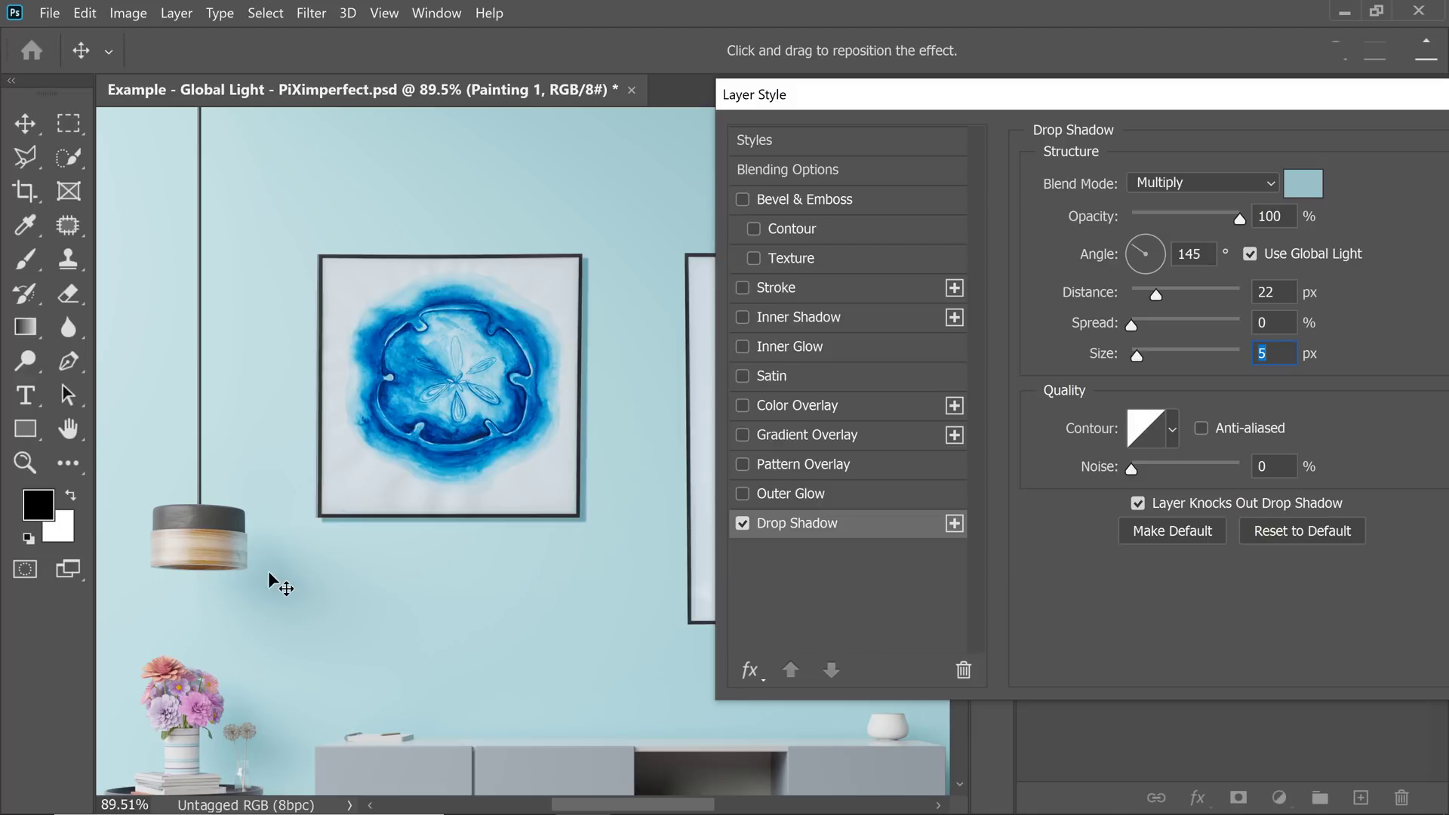
mouse_move(295, 536)
mouse_down()
mouse_move(438, 447)
mouse_move(390, 489)
mouse_move(463, 528)
mouse_up()
key(Up)
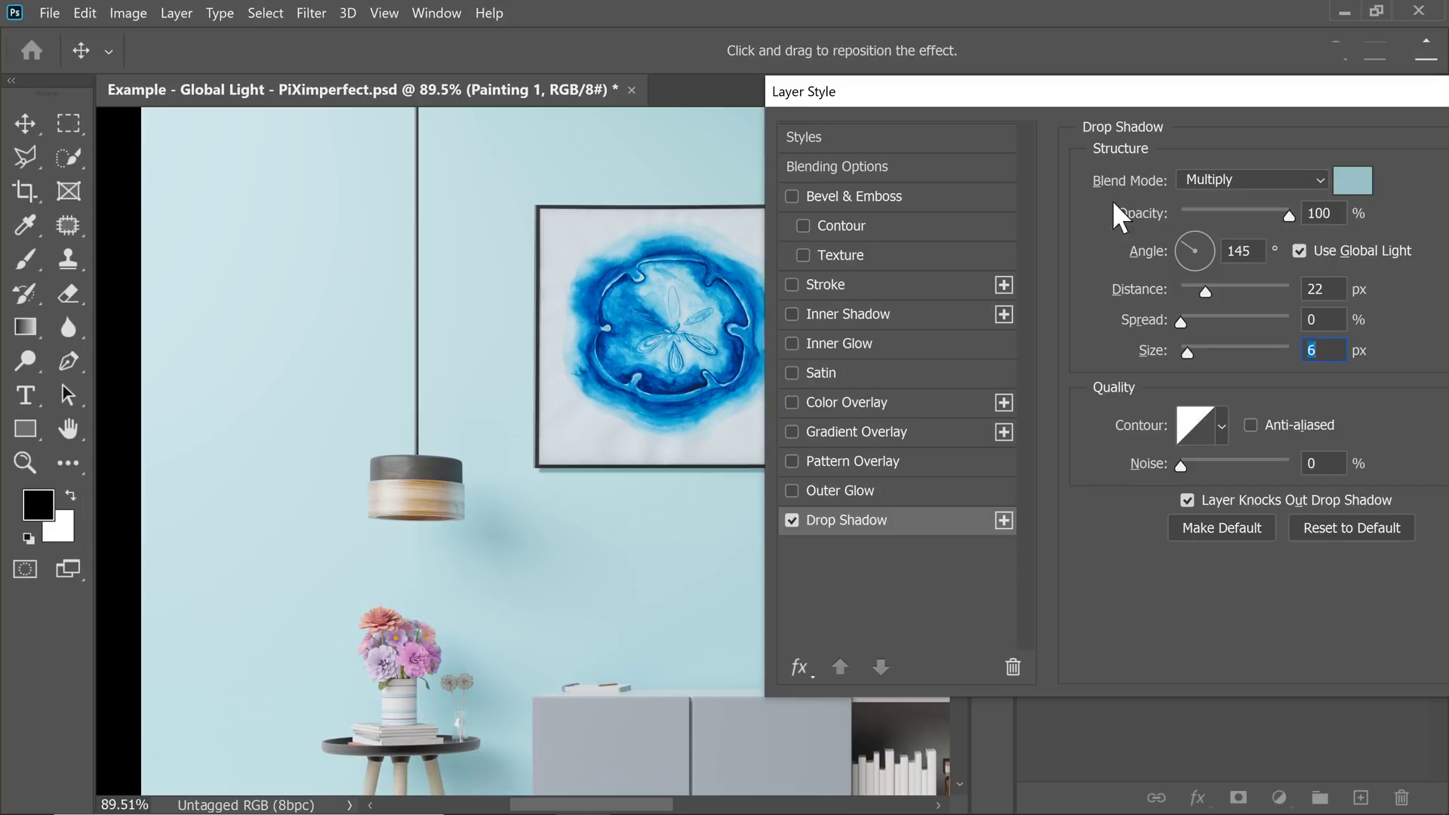
drag(1184, 245, 1182, 242)
scroll(698, 270, right, 3)
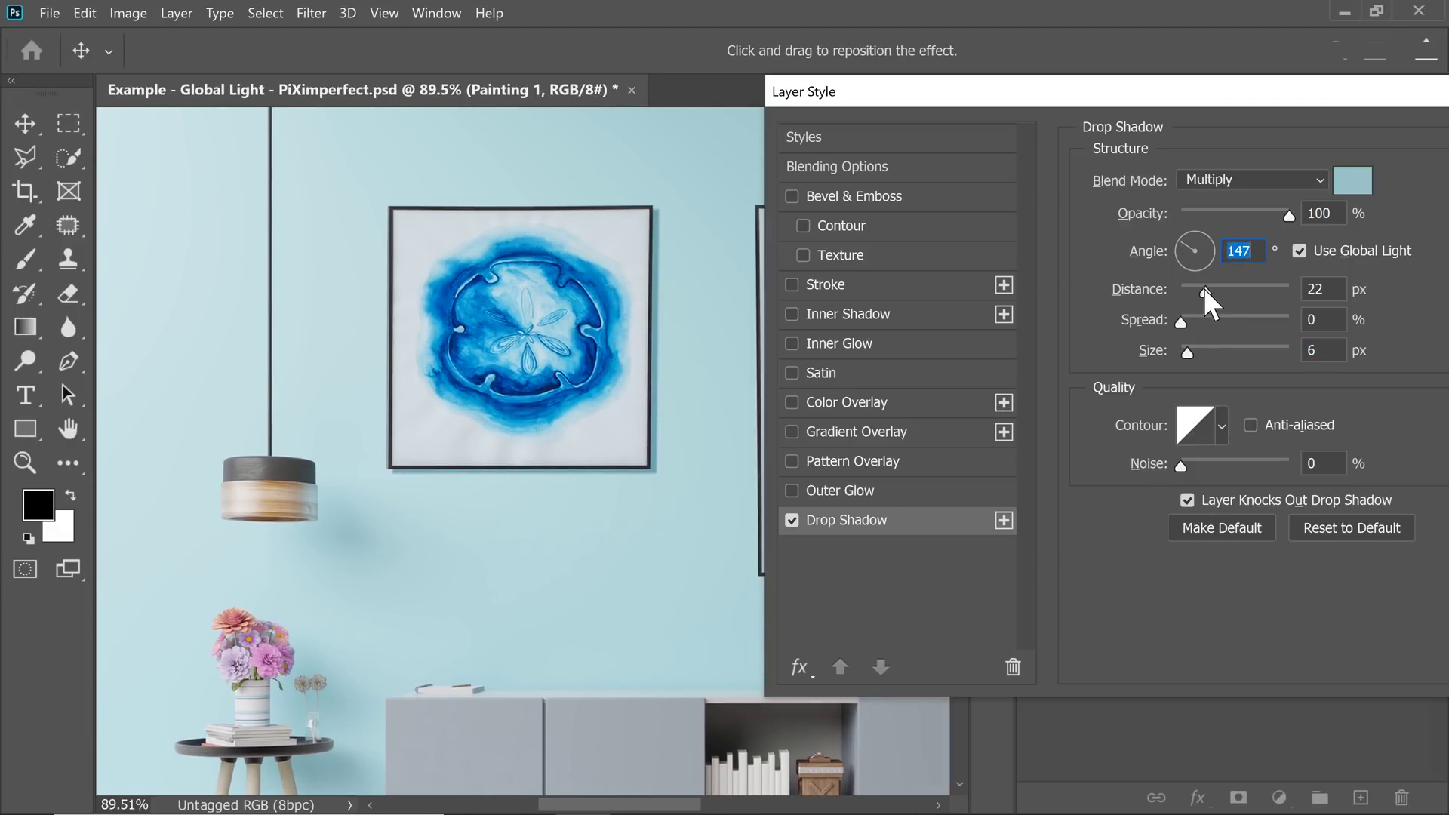
Set the drop shadow to 71 px distance, 114 px size and 72% opacity.
drag(1205, 290, 1246, 296)
scroll(680, 466, right, 15)
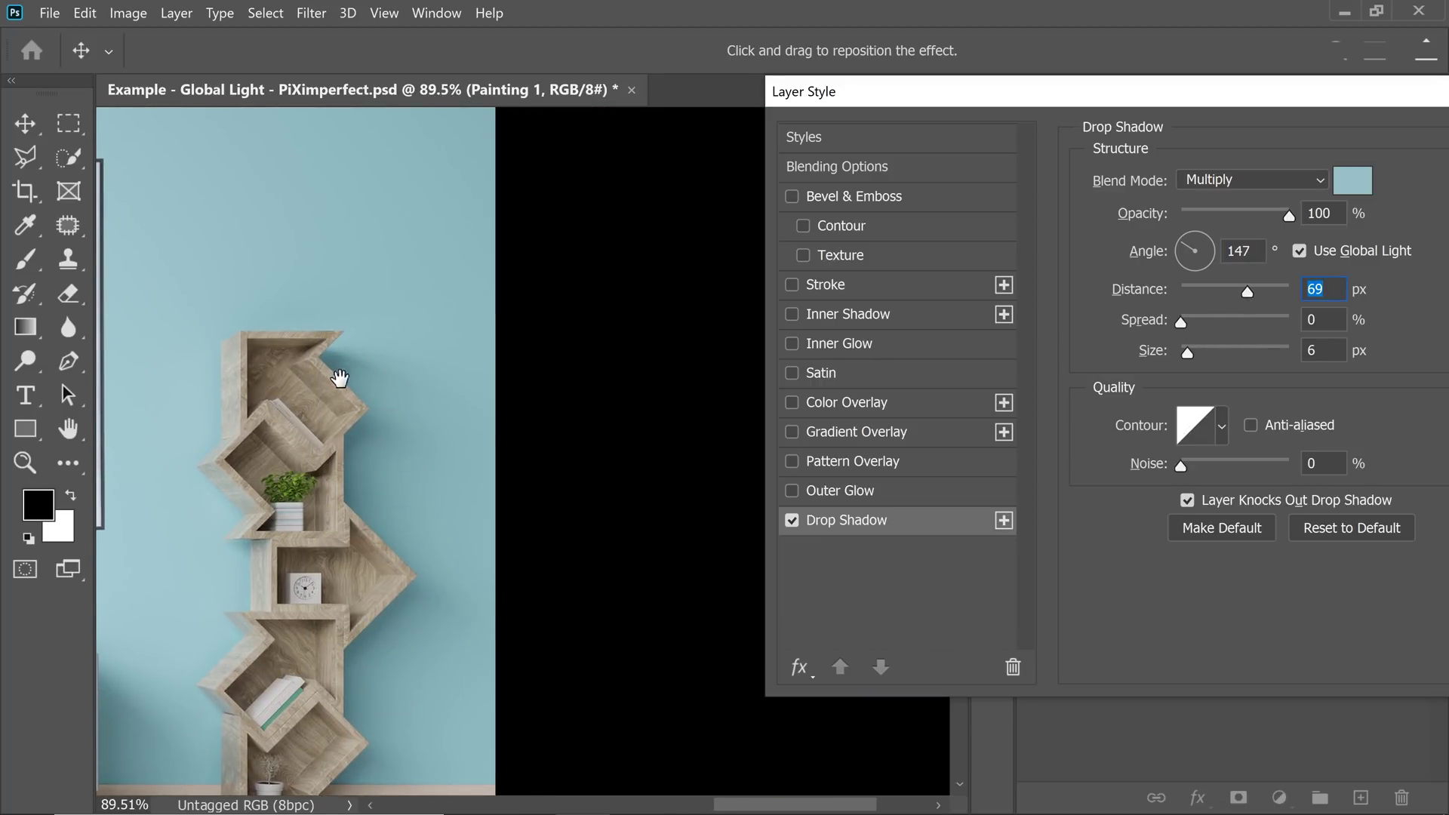
scroll(411, 453, left, 15)
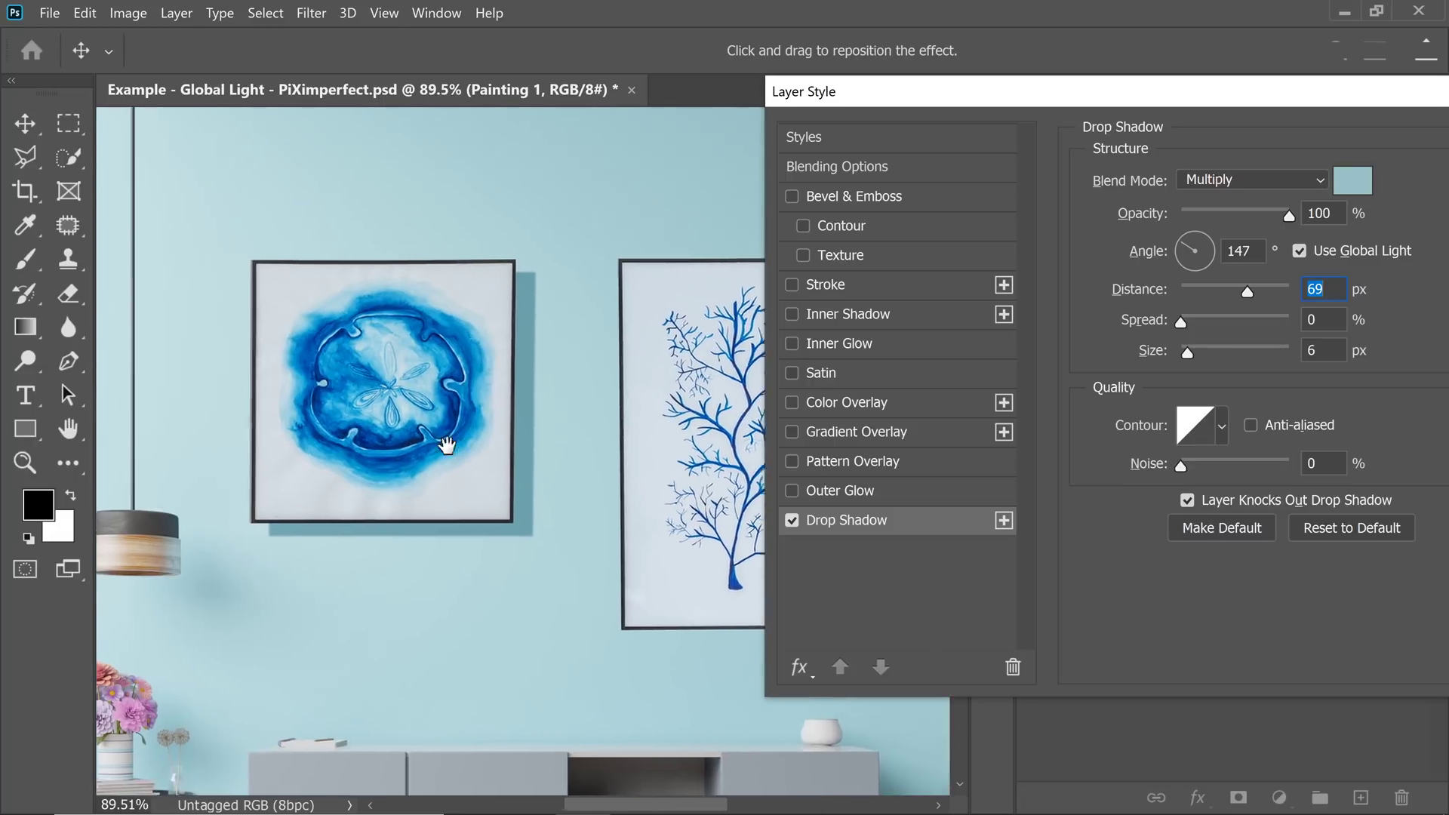
scroll(439, 518, left, 2)
scroll(439, 518, down, 1)
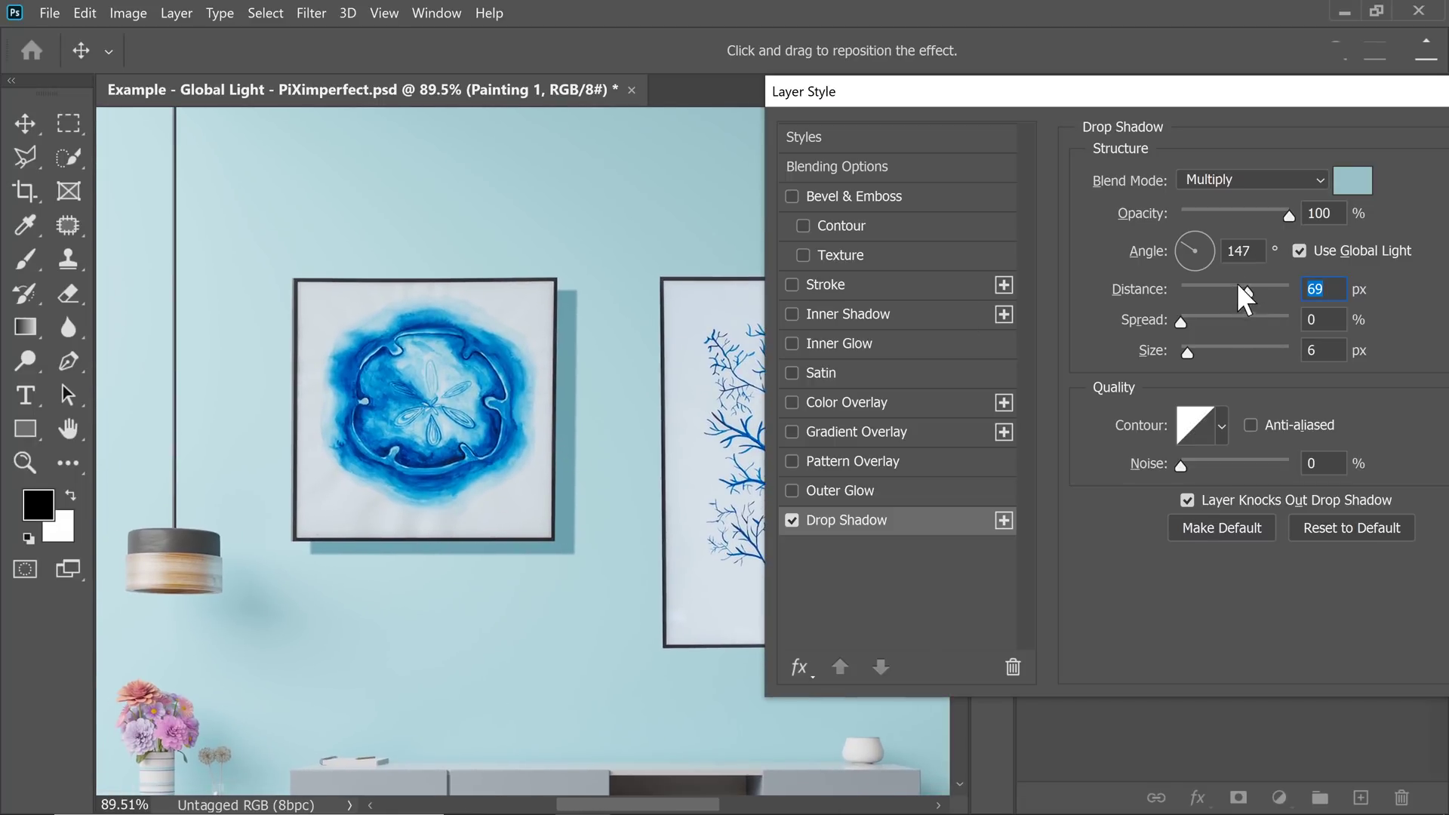
drag(1247, 287, 1248, 289)
drag(1189, 353, 1238, 359)
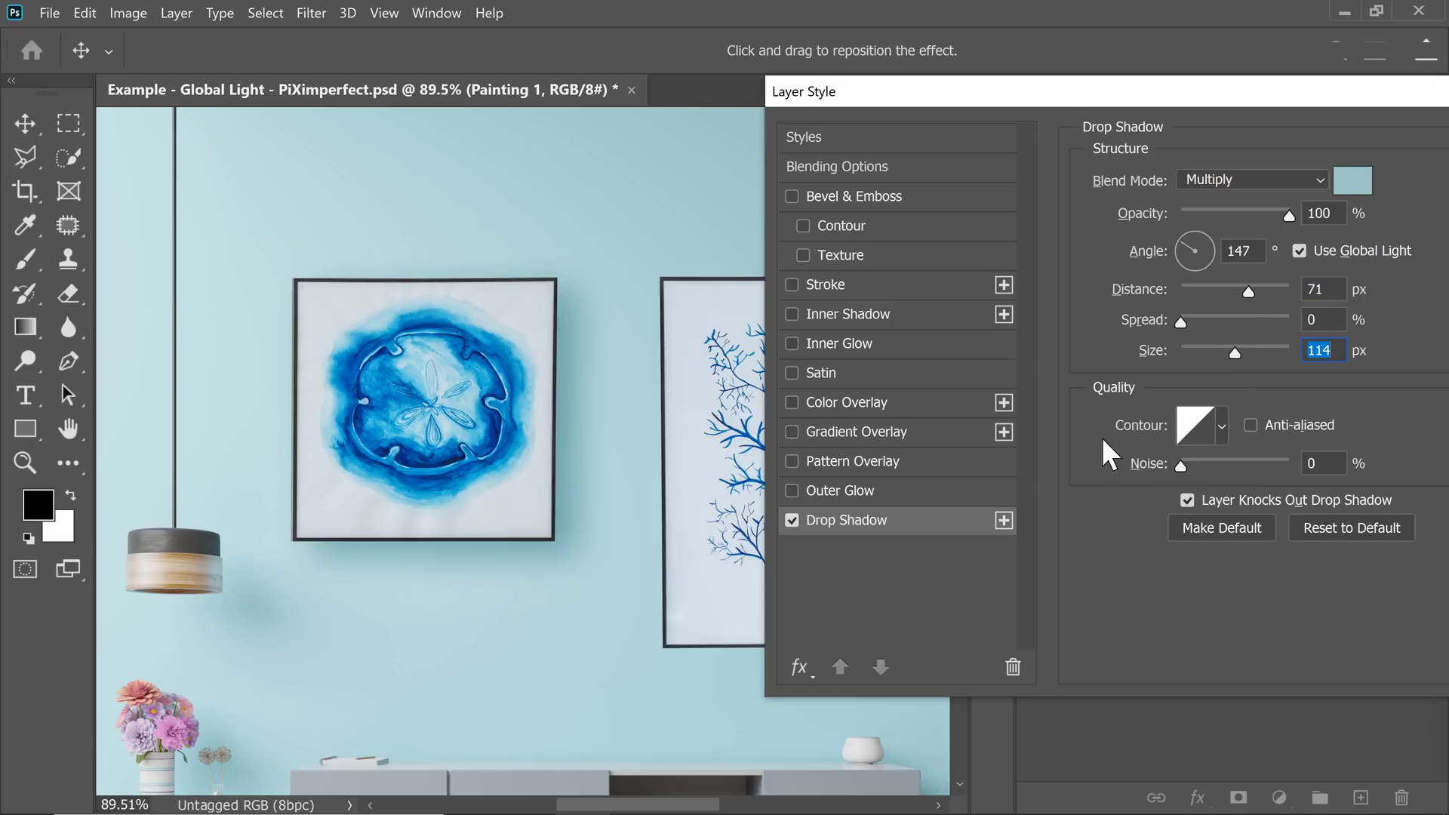
drag(1289, 216, 1259, 215)
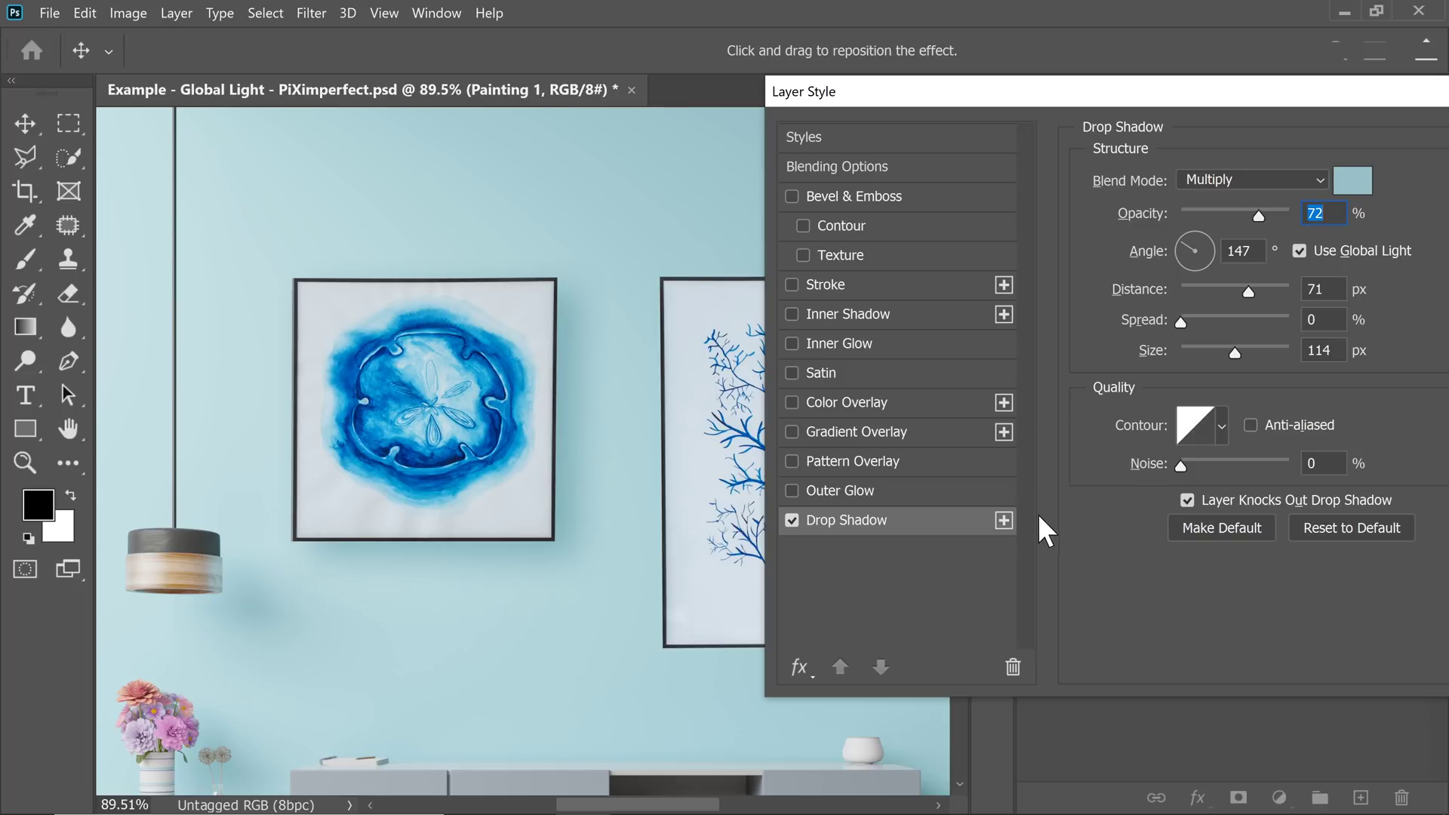
Add a second drop shadow closer to the frame, about 46 px size and 44% opacity.
click(1004, 520)
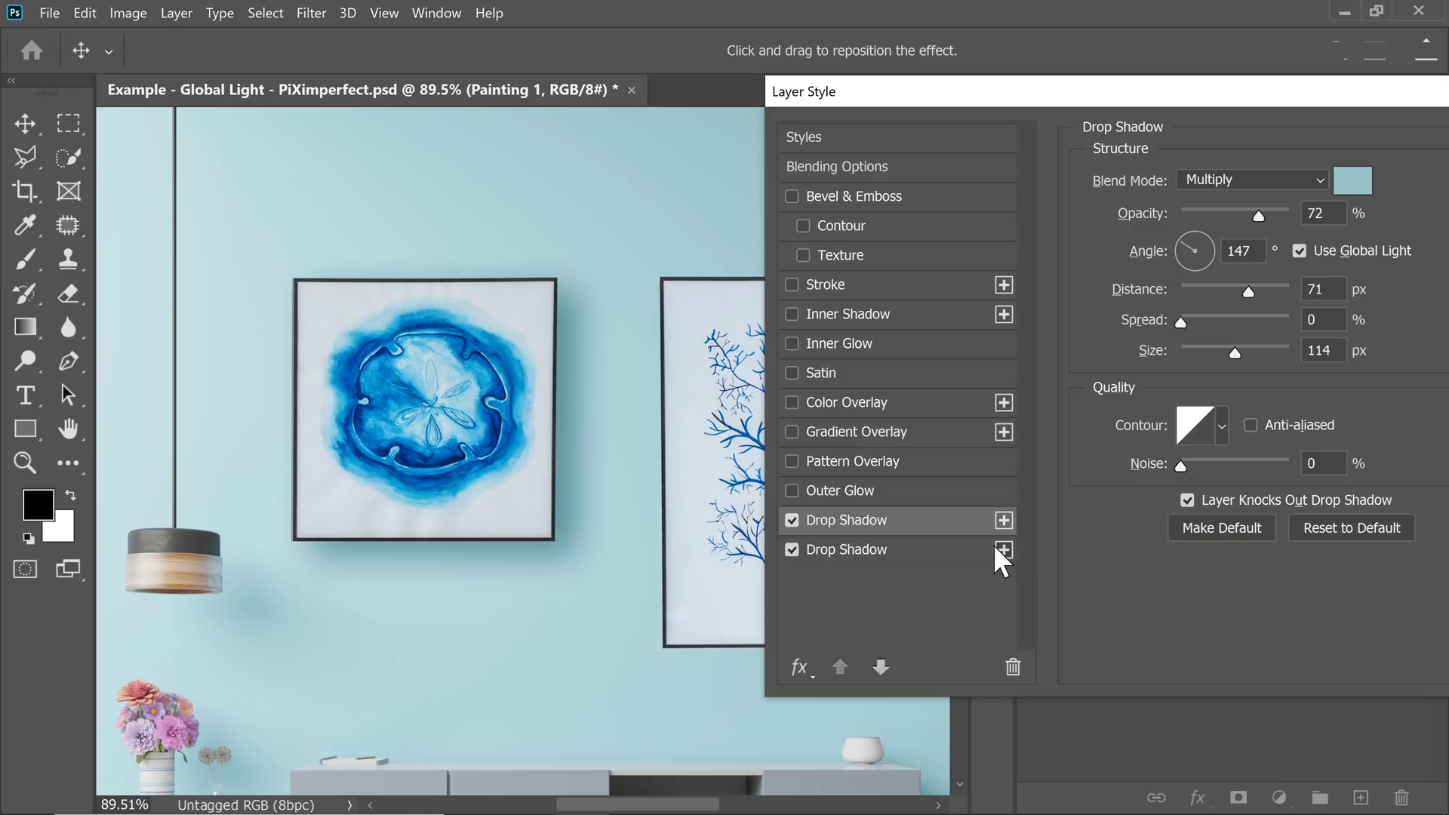
drag(1235, 353, 1200, 352)
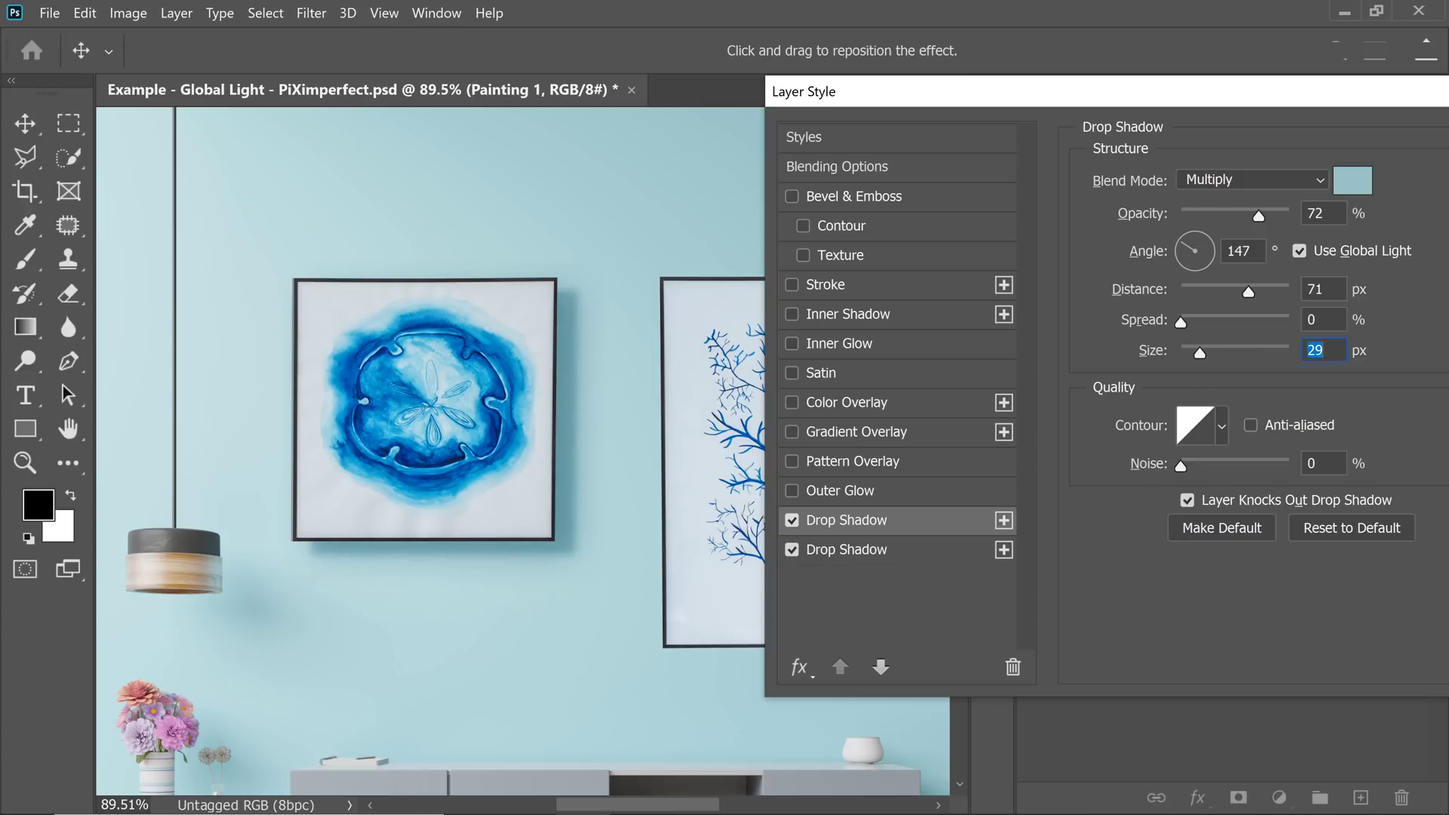
mouse_move(1248, 290)
mouse_down()
mouse_move(1207, 289)
mouse_move(1223, 296)
mouse_up()
drag(1198, 350, 1207, 350)
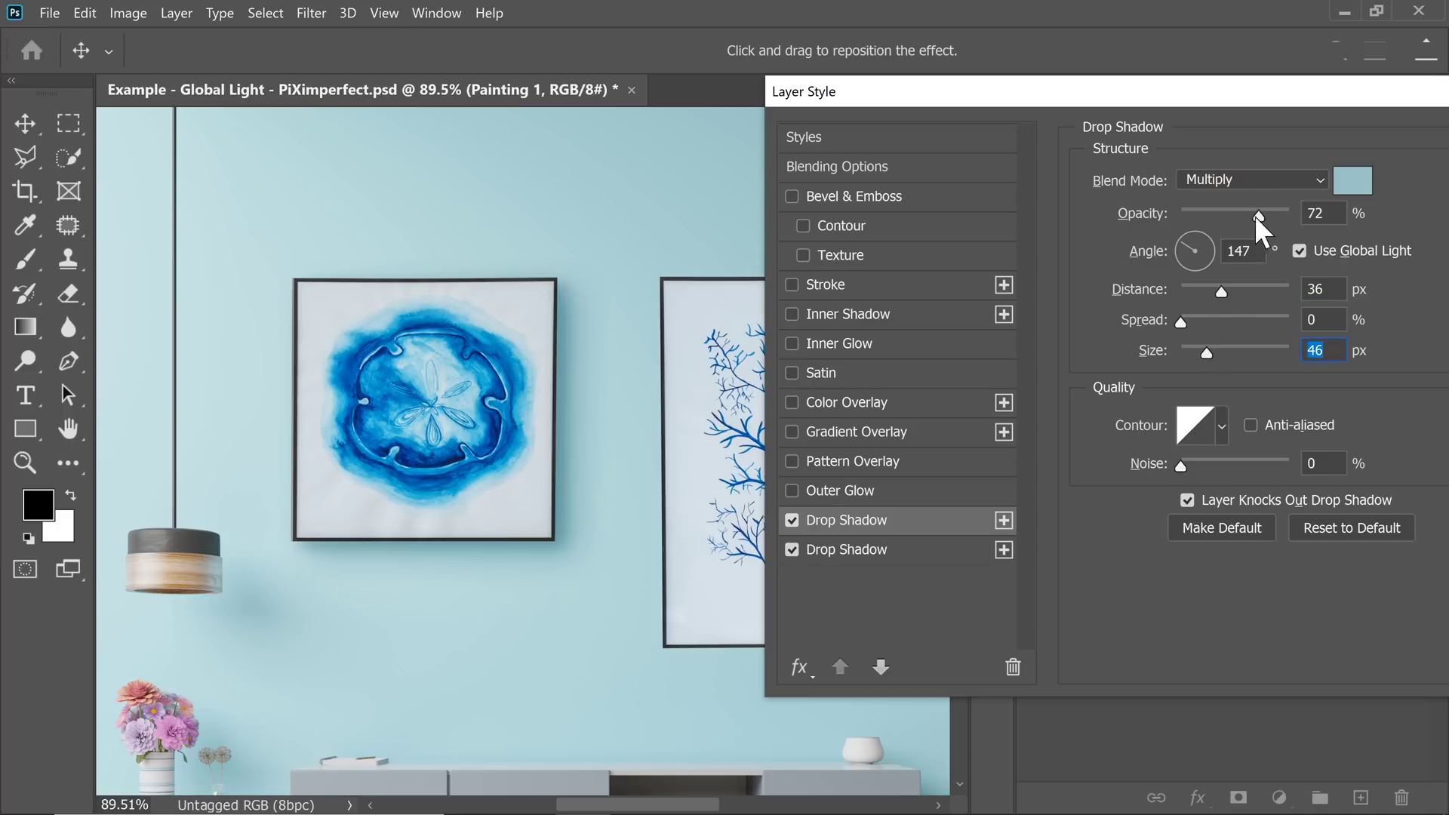
drag(1256, 215, 1226, 216)
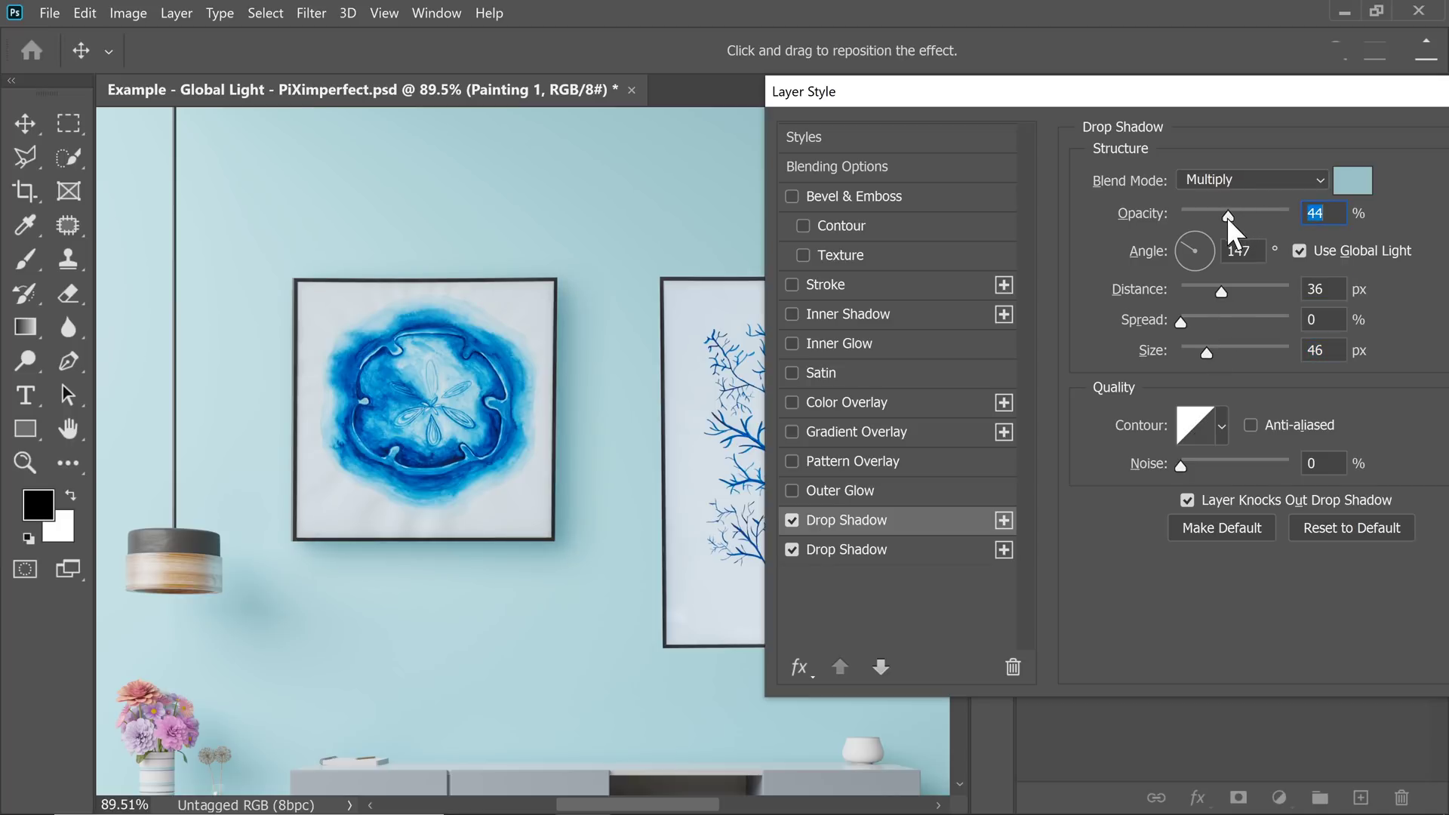
Add a third, tight drop shadow with 21 px size and 16 px distance.
click(1003, 520)
drag(1206, 350, 1196, 355)
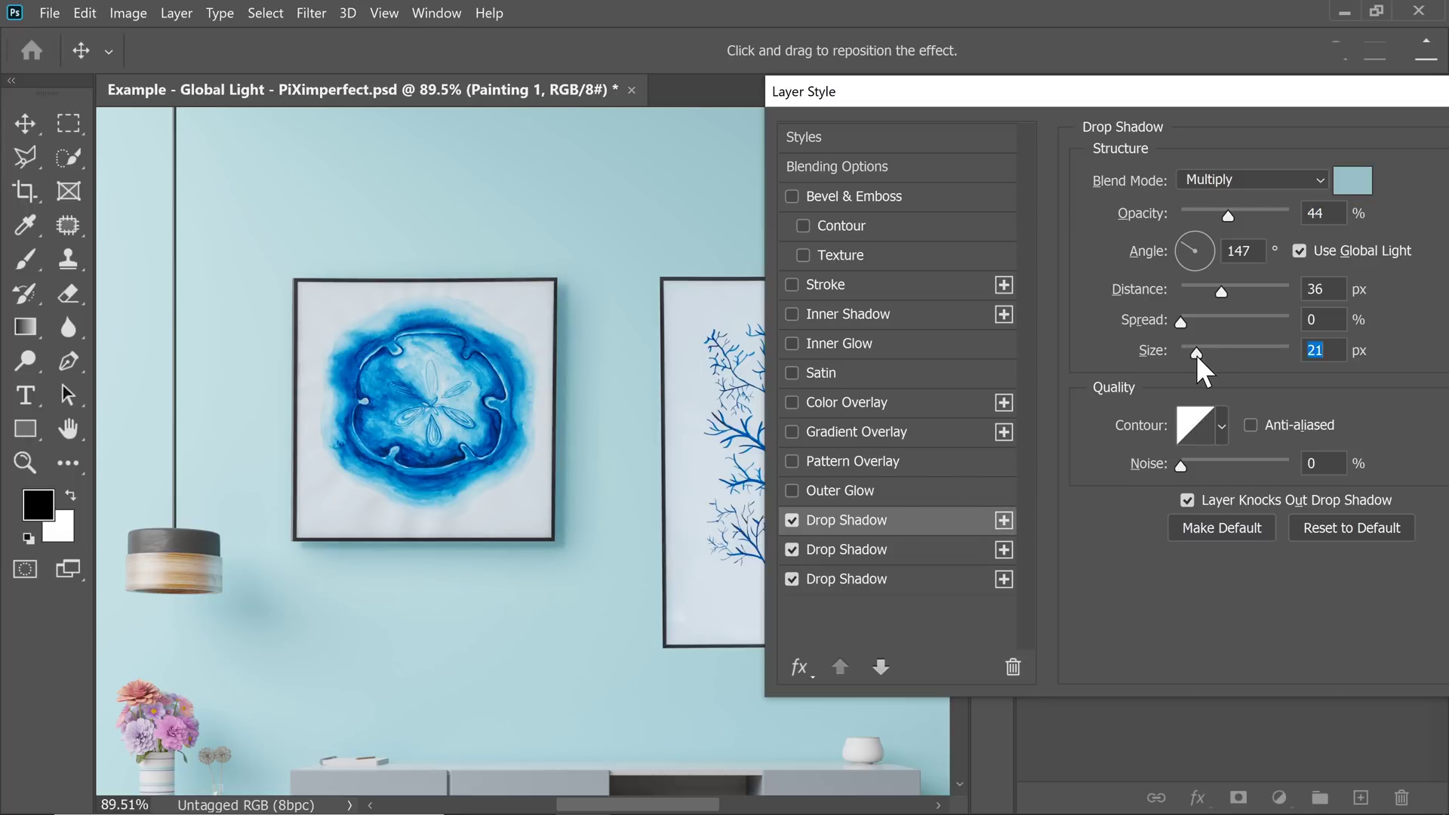
drag(1211, 285, 1198, 287)
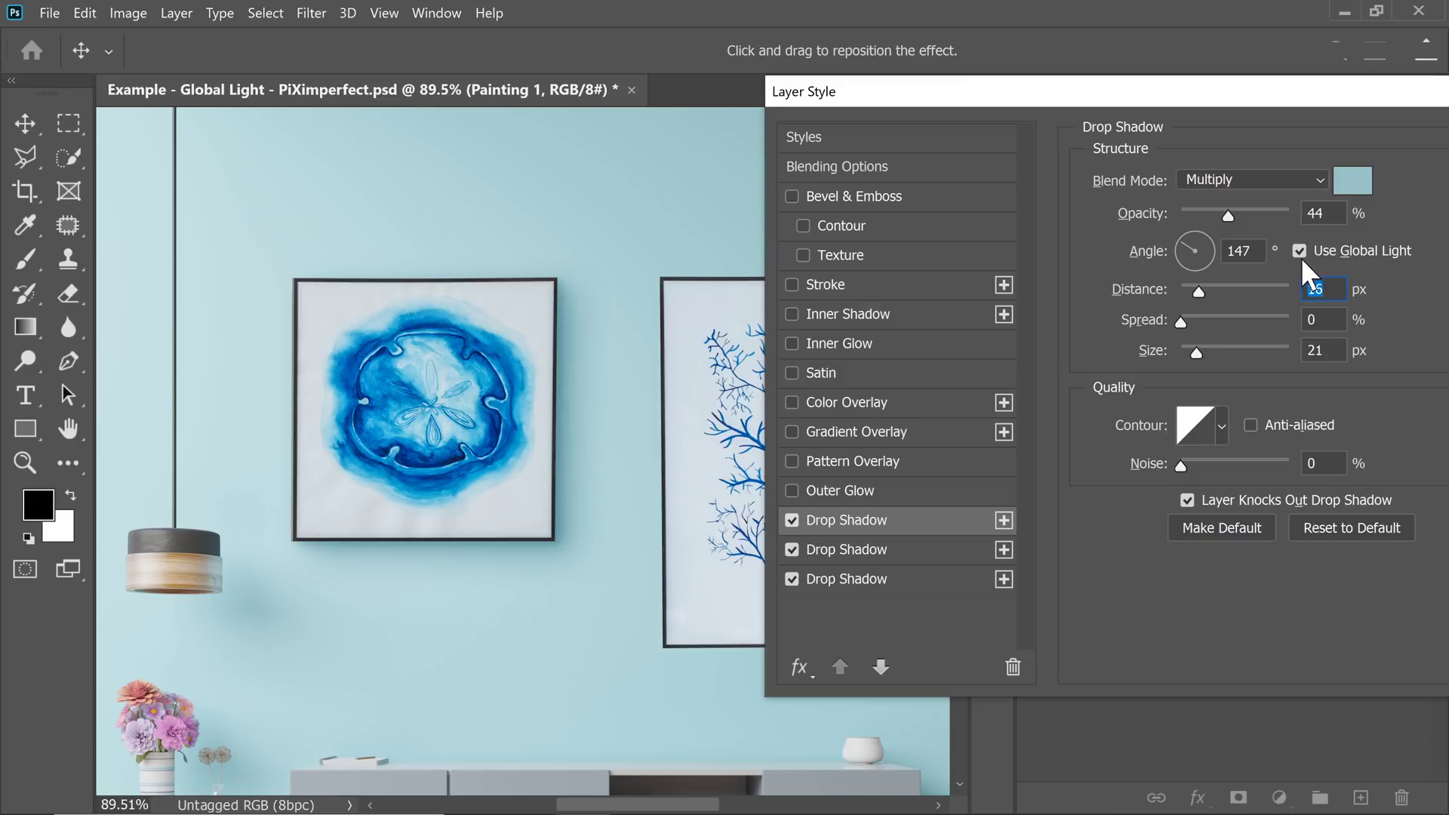
click(890, 582)
click(923, 551)
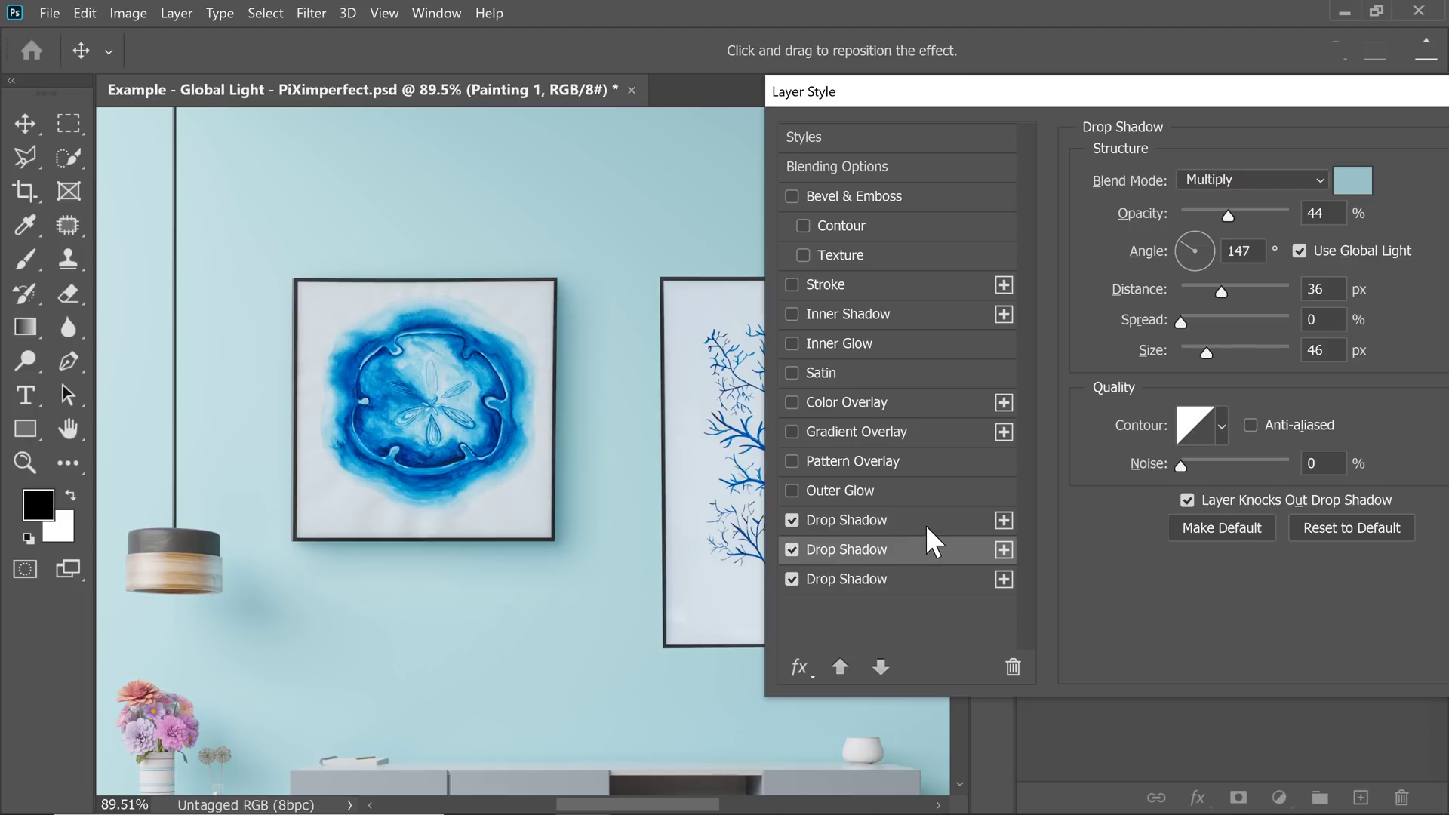
click(928, 522)
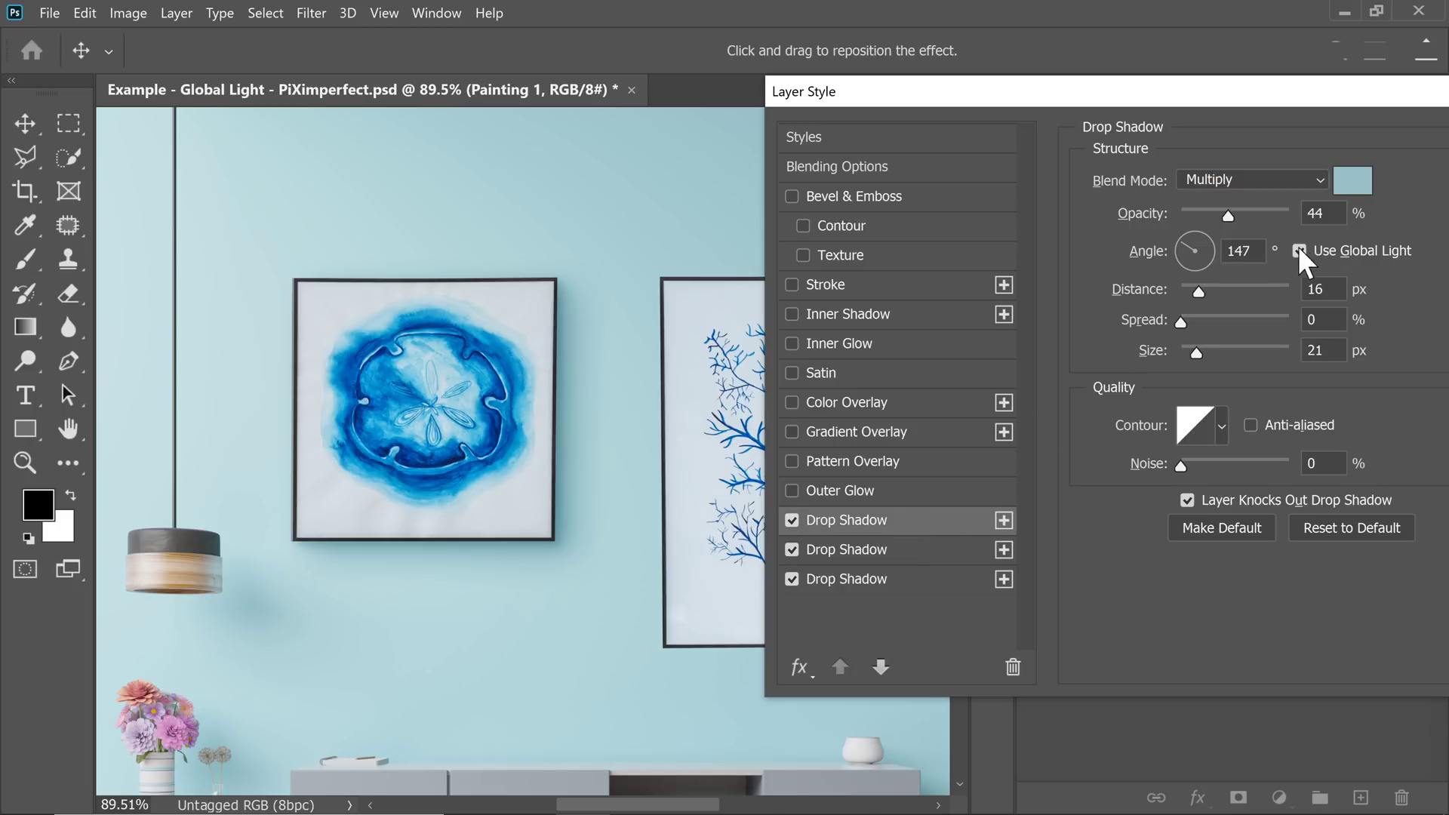
drag(1223, 89, 892, 102)
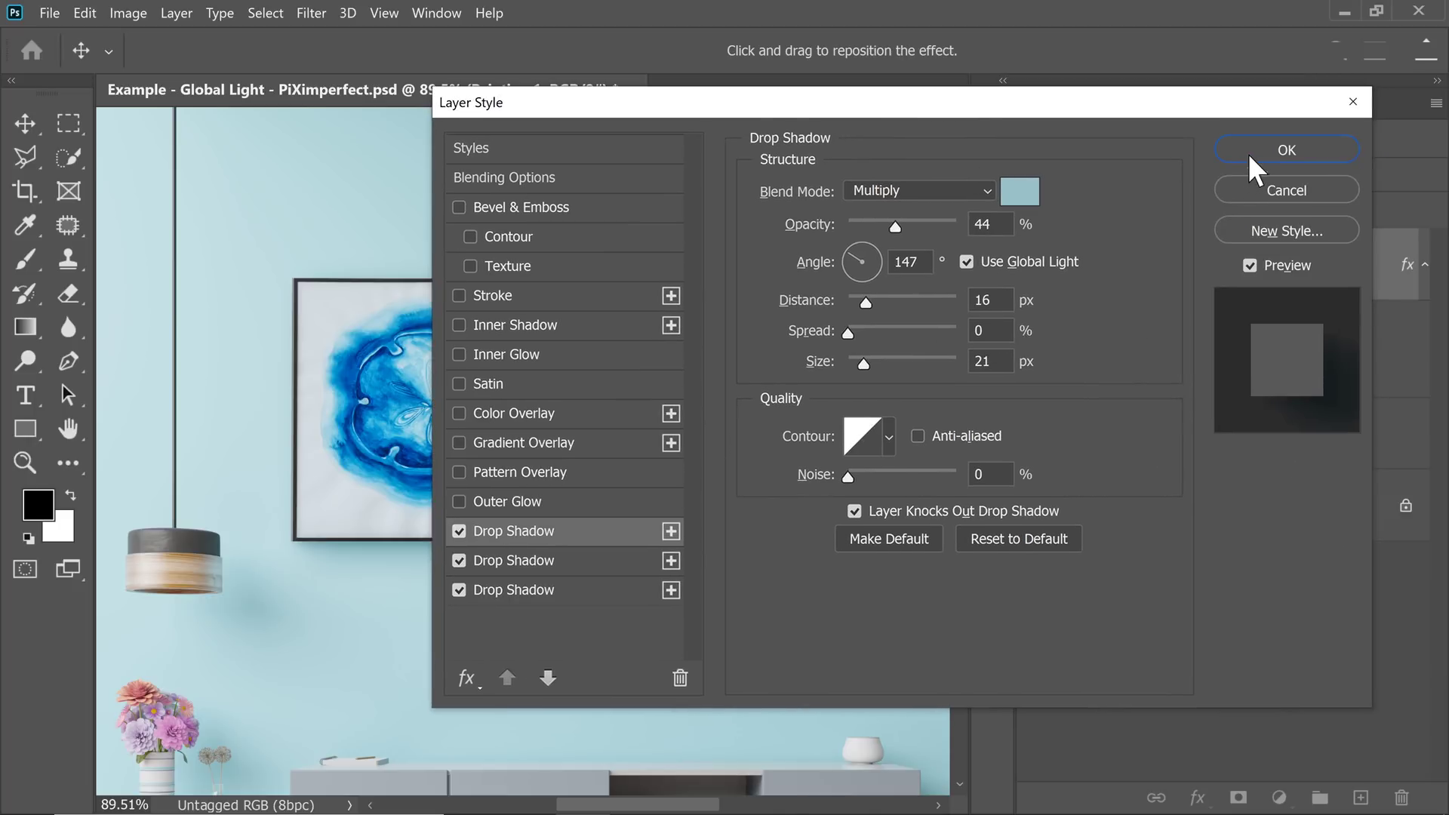
Apply the three-shadow layer style and fit the whole room image to the window.
click(1259, 150)
scroll(574, 475, down, 5)
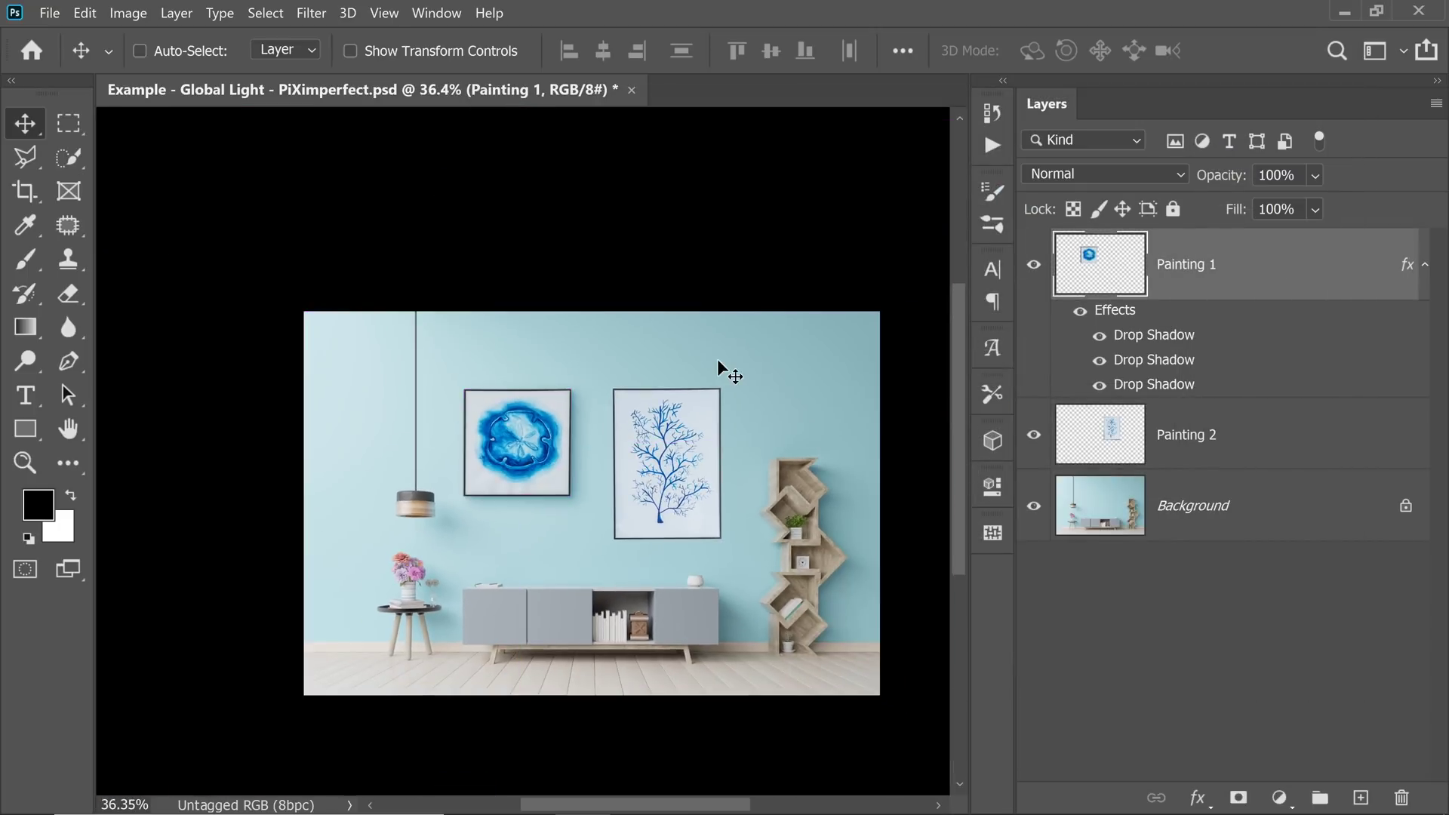
key(ctrl+0)
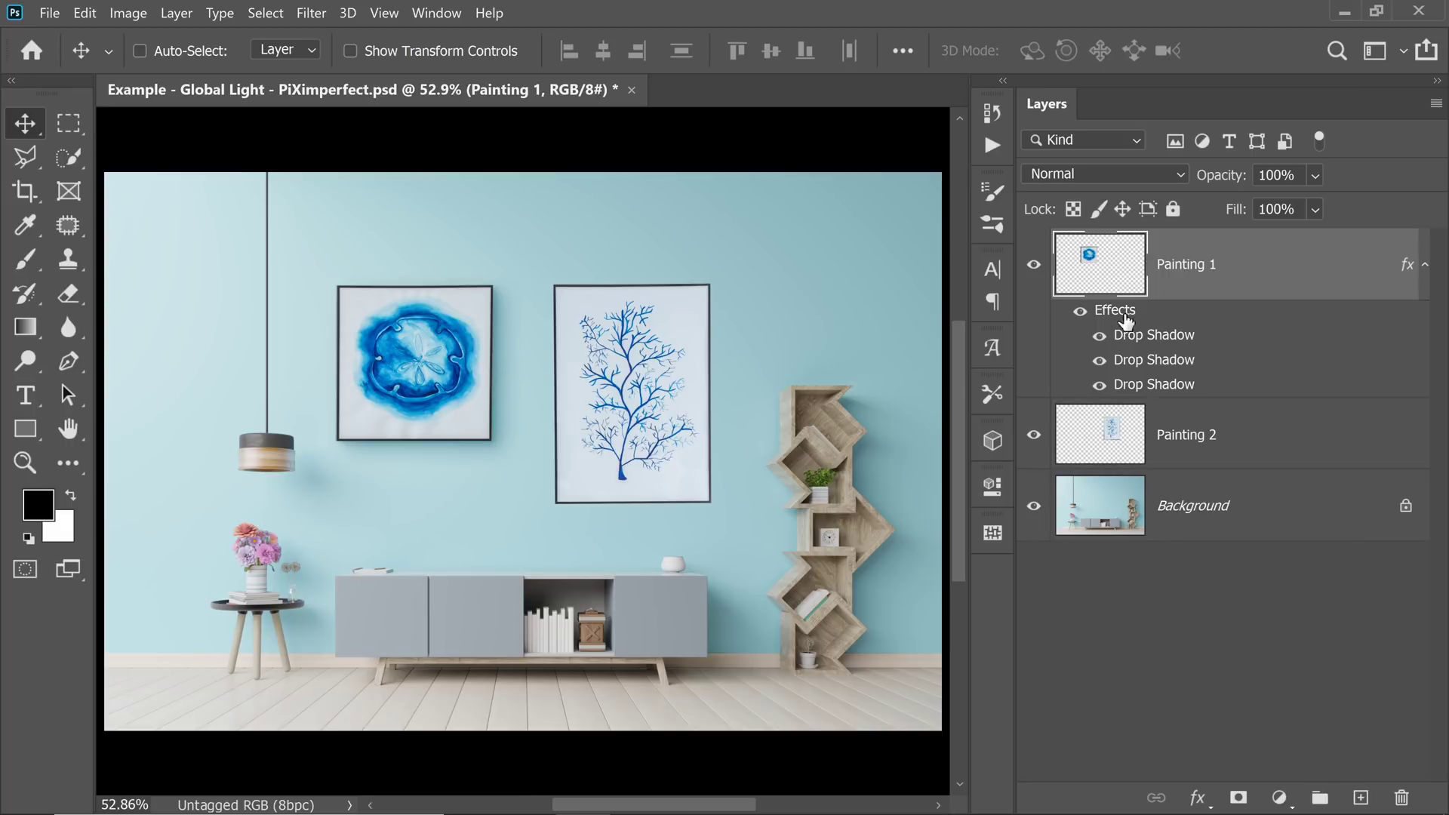
Add a fourth drop shadow to Painting 1: 54 px size, 13 px distance, 65% opacity, and apply.
double_click(1047, 329)
click(671, 532)
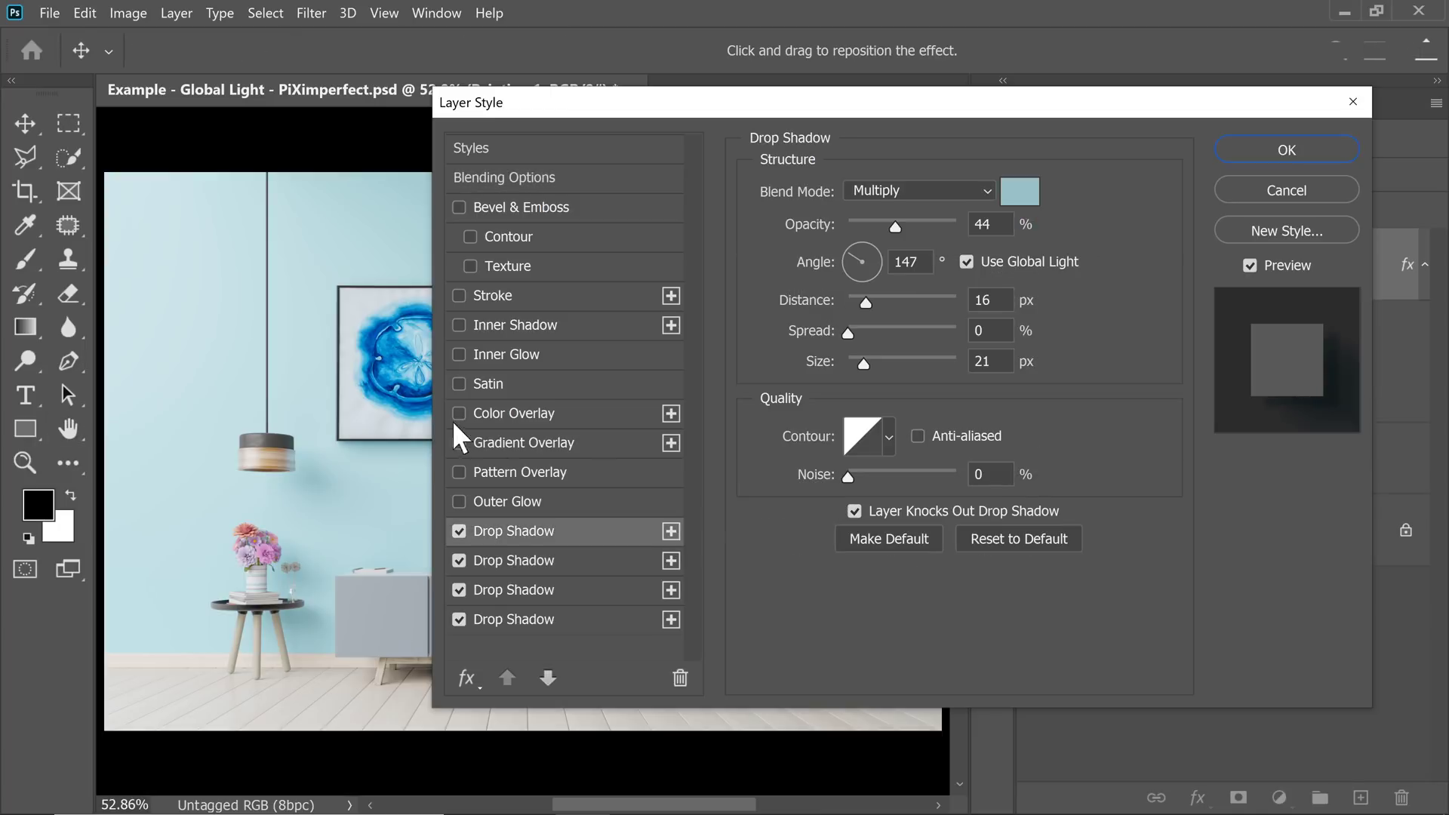
scroll(400, 400, up, 2)
drag(290, 402, 151, 449)
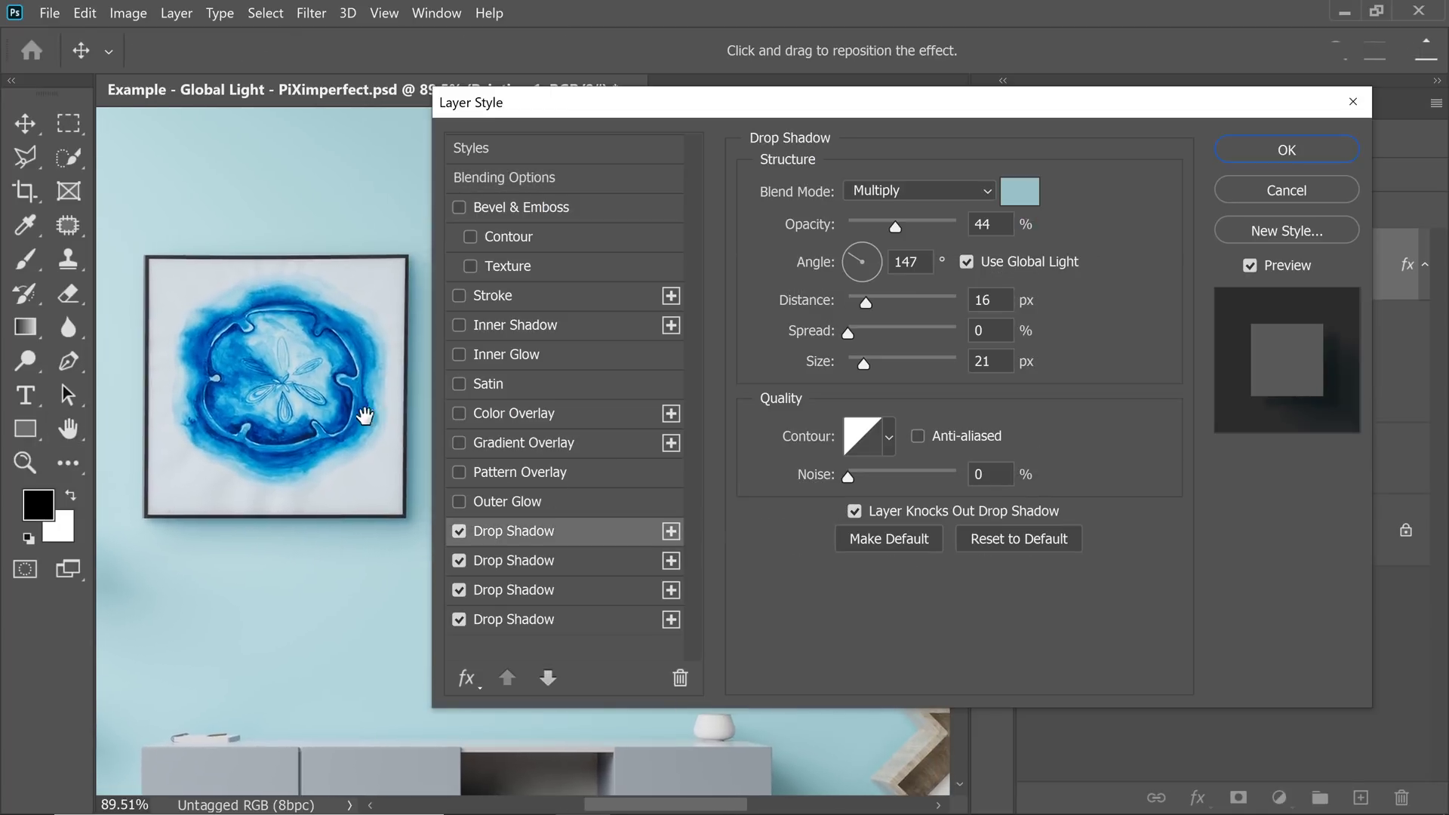
drag(864, 360, 859, 367)
drag(865, 302, 861, 302)
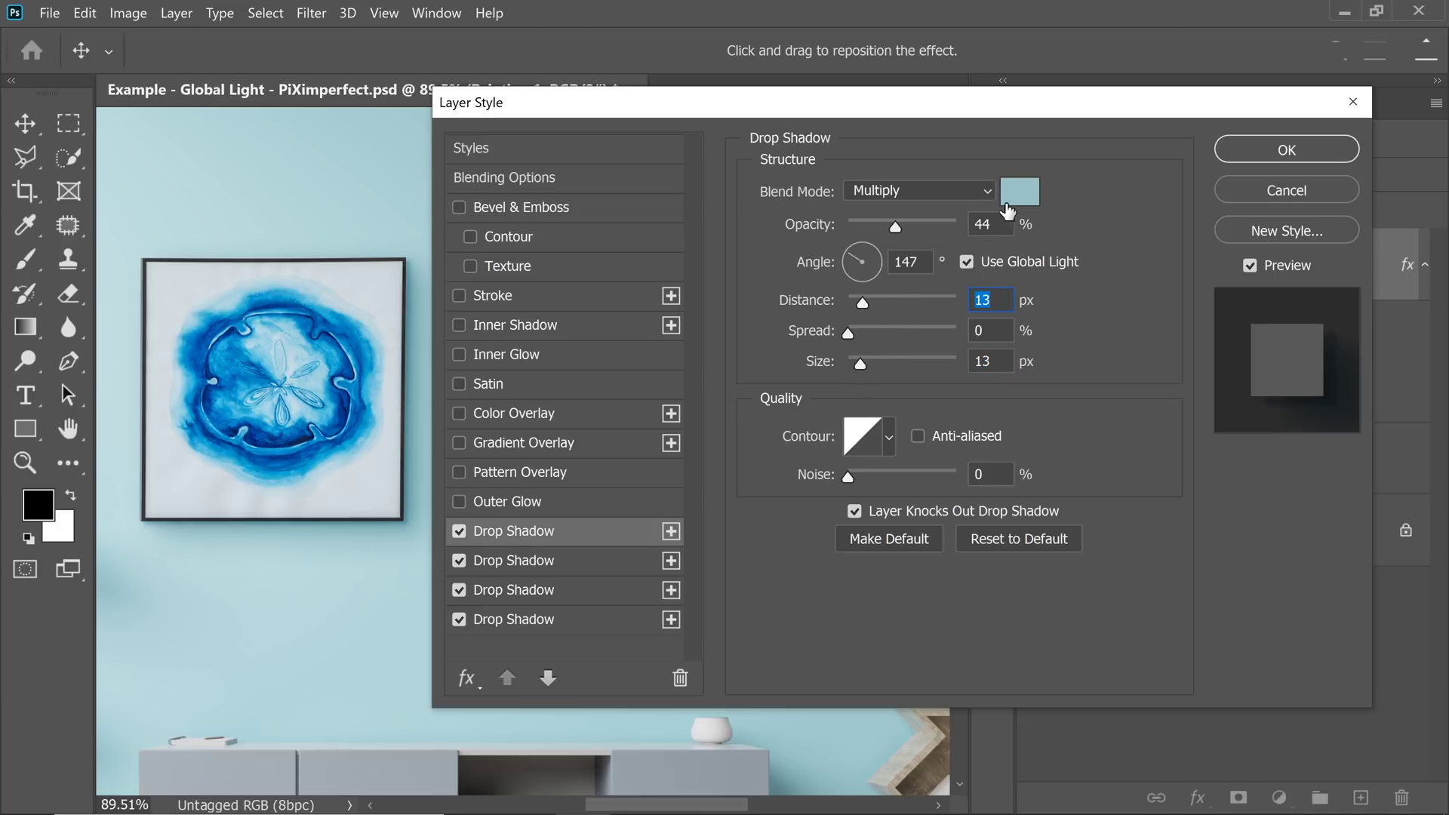
drag(894, 227, 917, 228)
drag(862, 362, 877, 362)
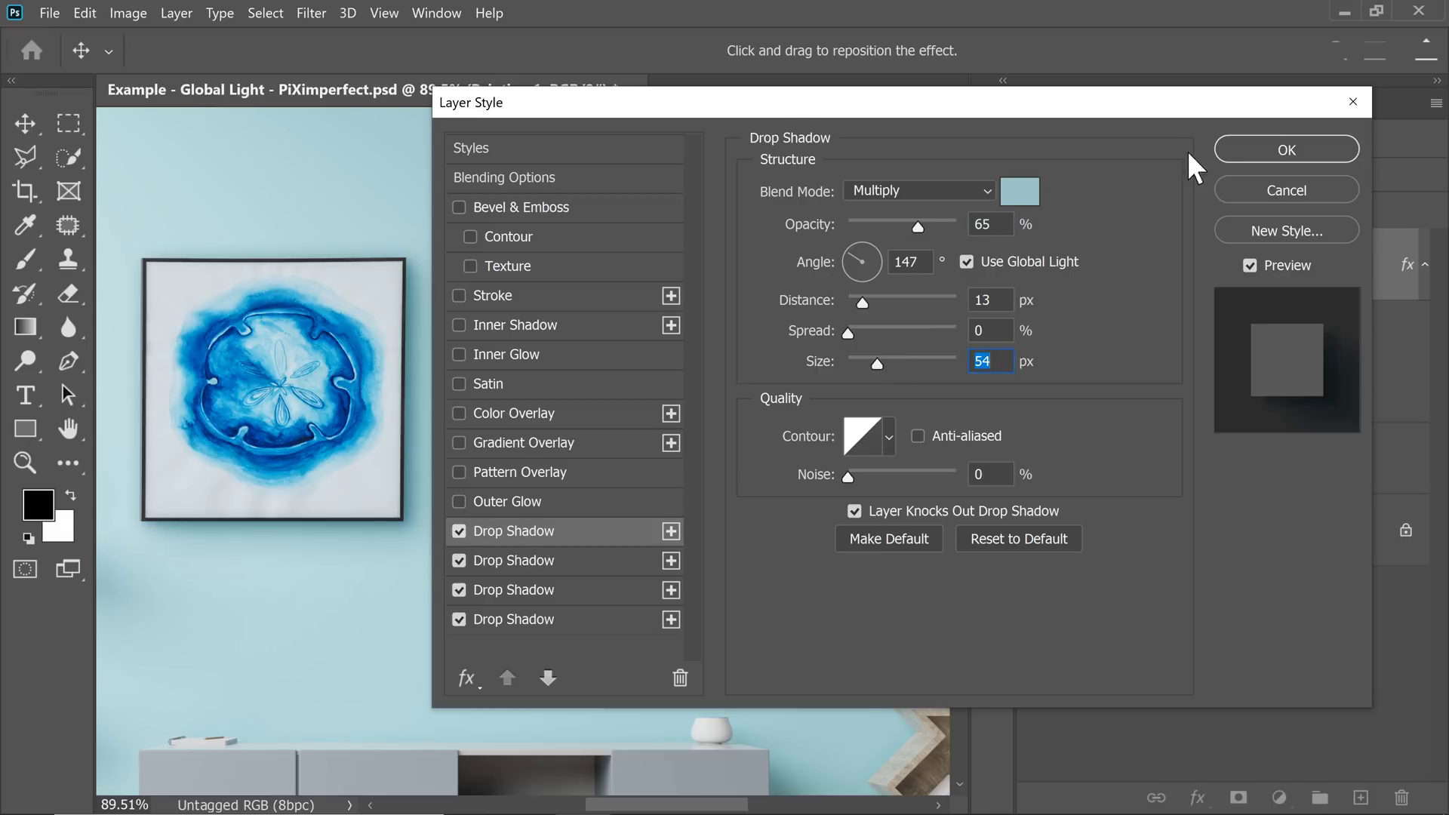
click(1233, 160)
scroll(523, 390, down, 2)
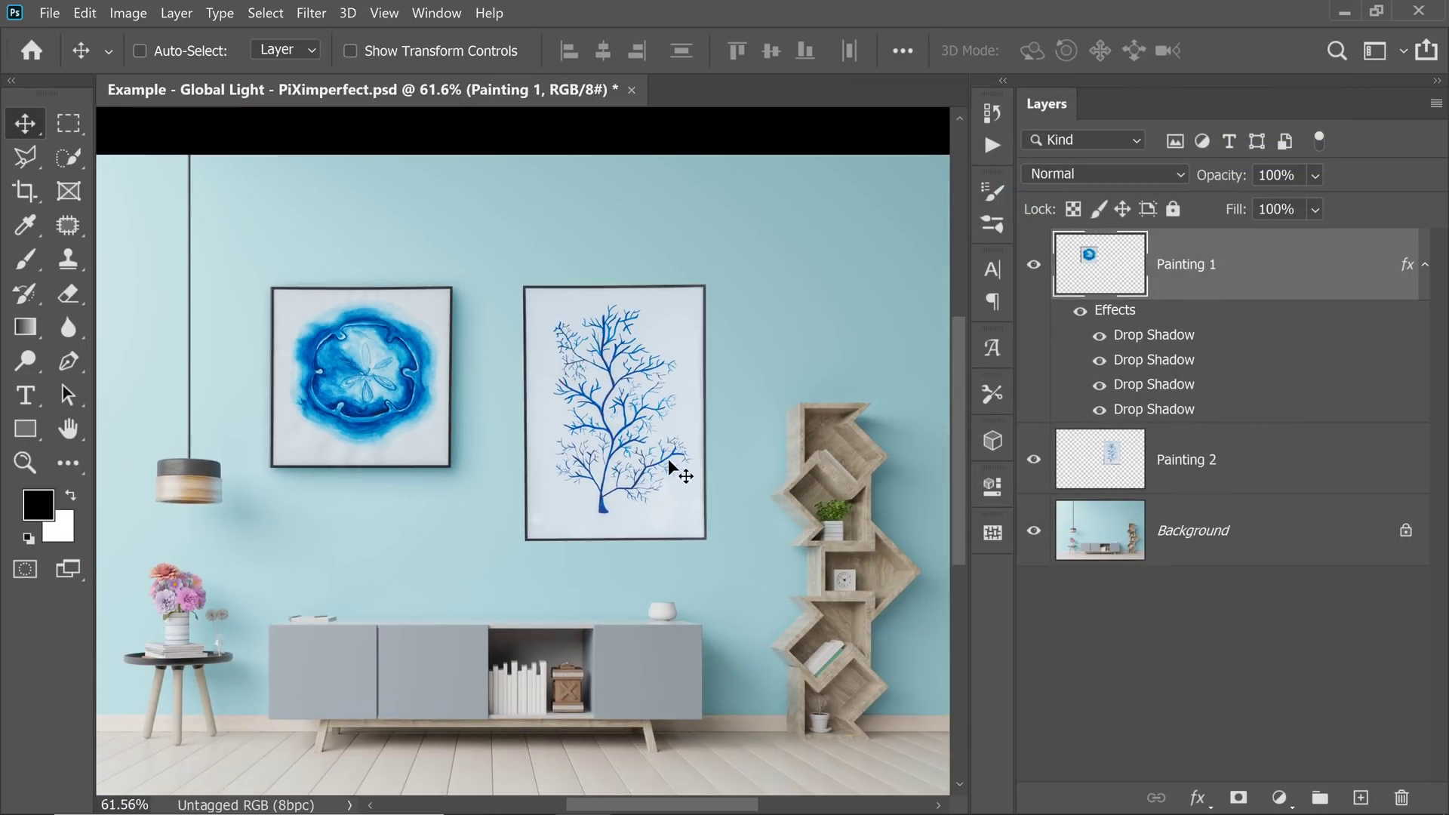
Alt-drag Painting 1's four drop-shadow effects onto the Painting 2 layer.
scroll(144, 317, down, 1)
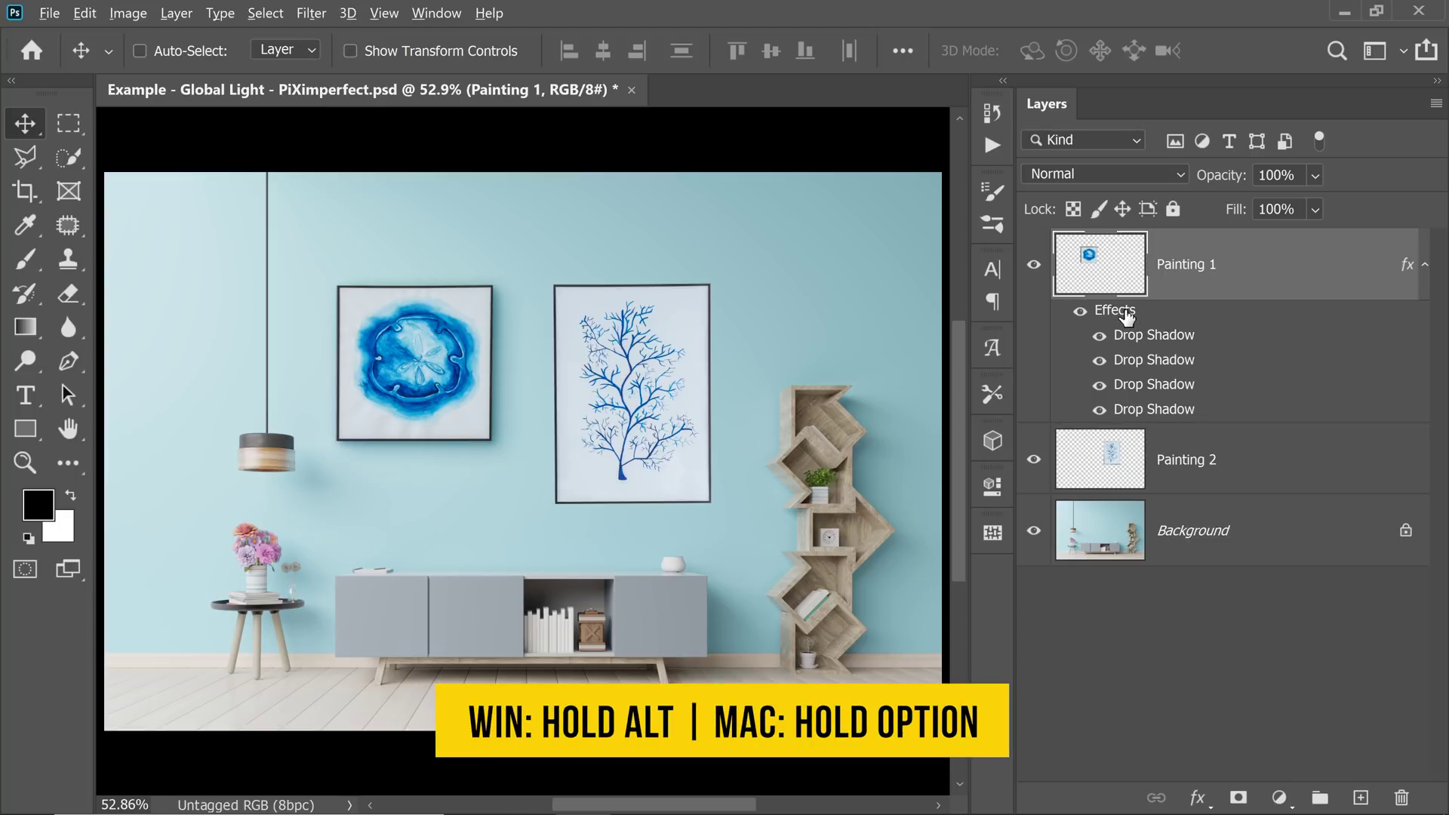
mouse_move(1126, 317)
mouse_down()
mouse_move(1178, 412)
mouse_move(1184, 474)
mouse_up()
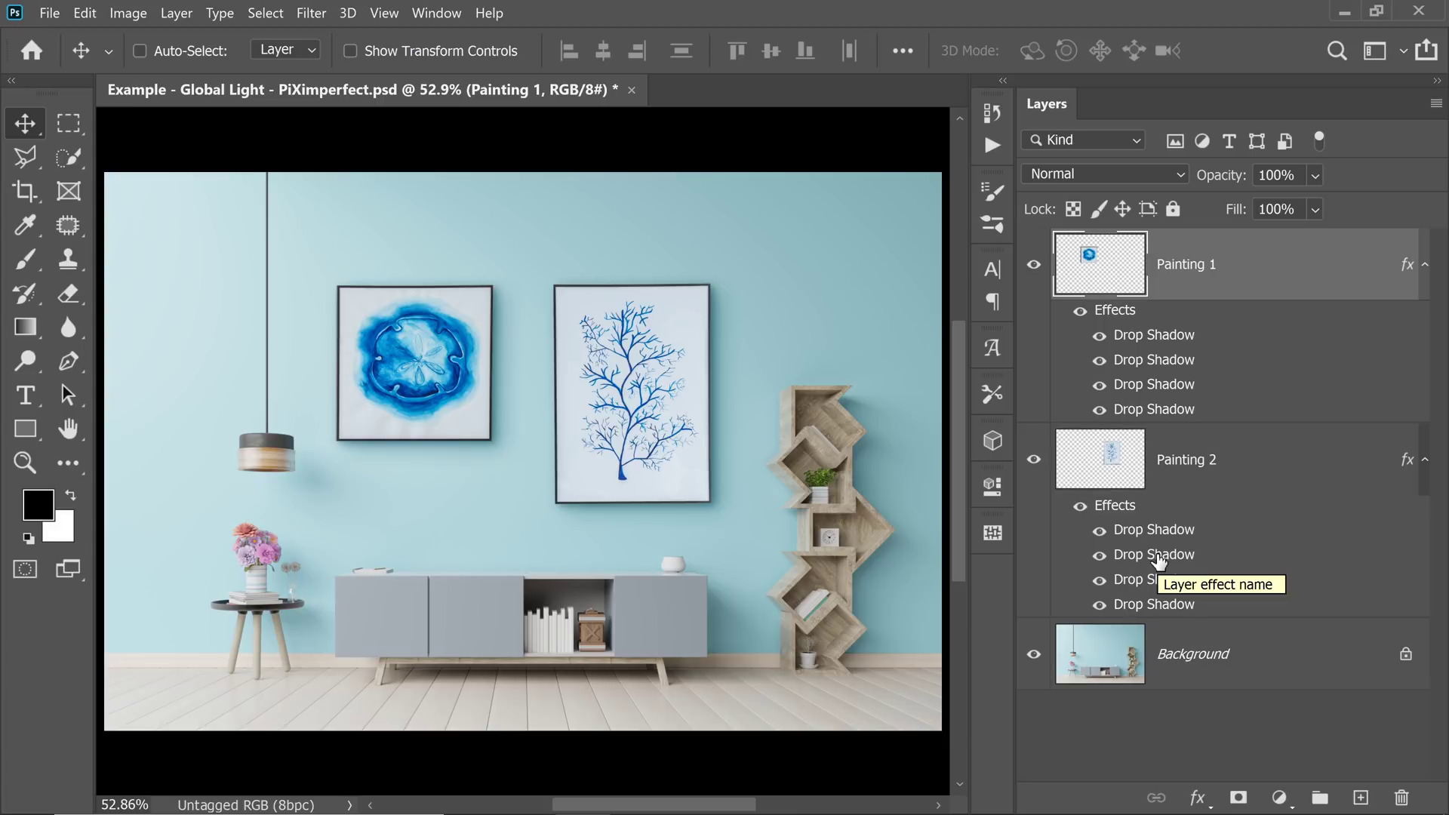
Set the Global Light angle to 130° with 0° altitude.
click(176, 13)
mouse_move(302, 219)
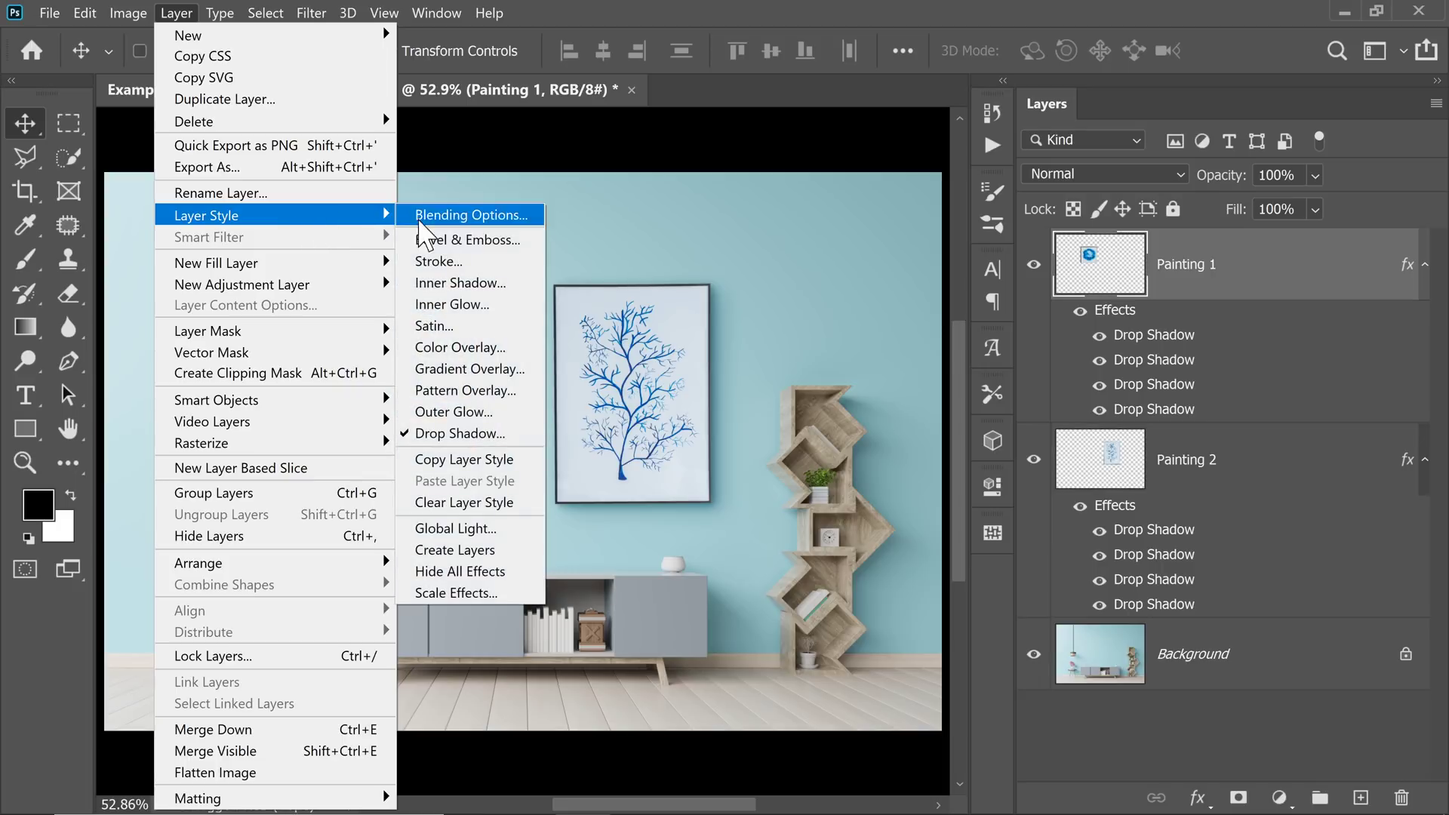
click(456, 528)
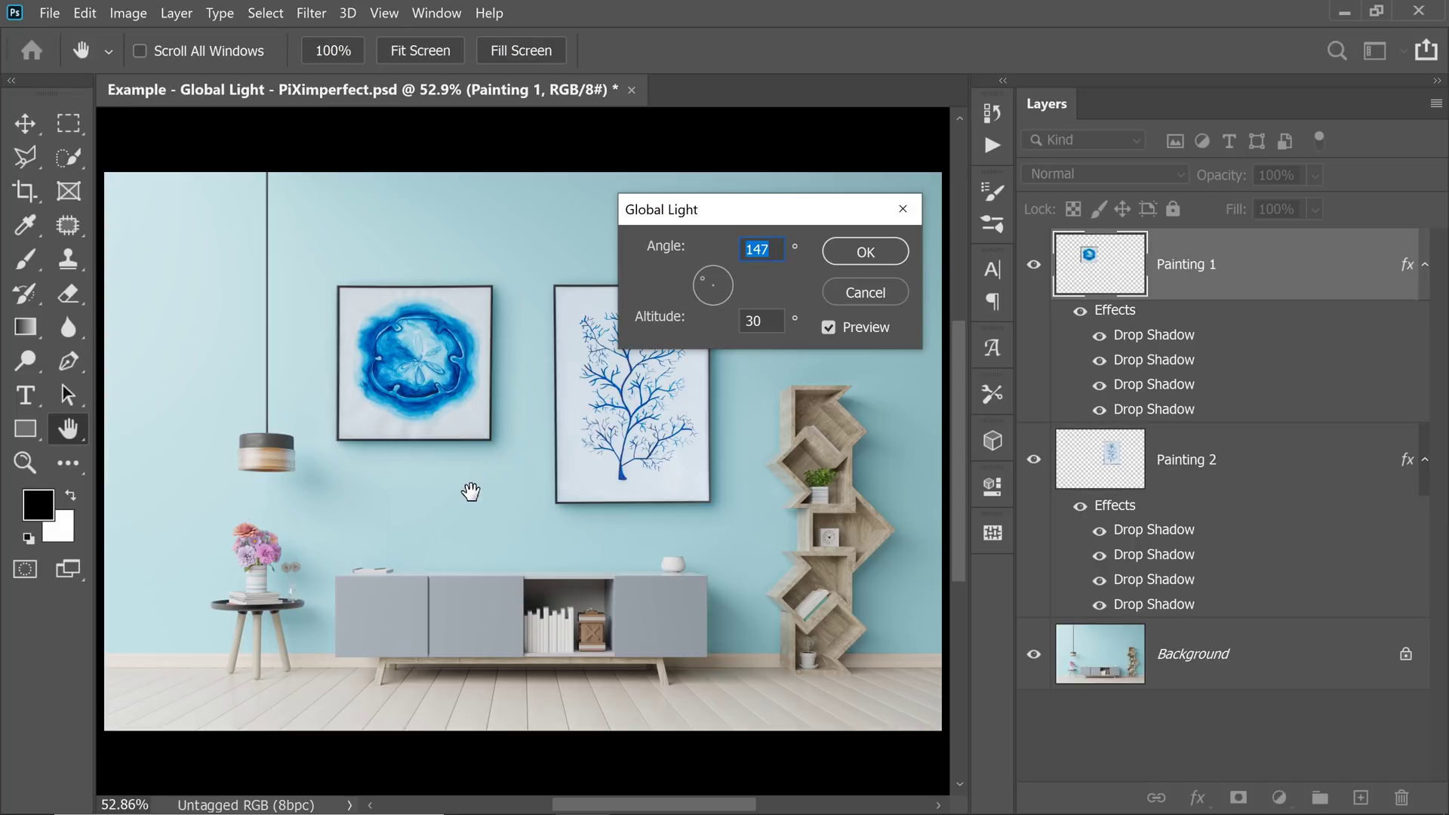
drag(686, 211, 786, 327)
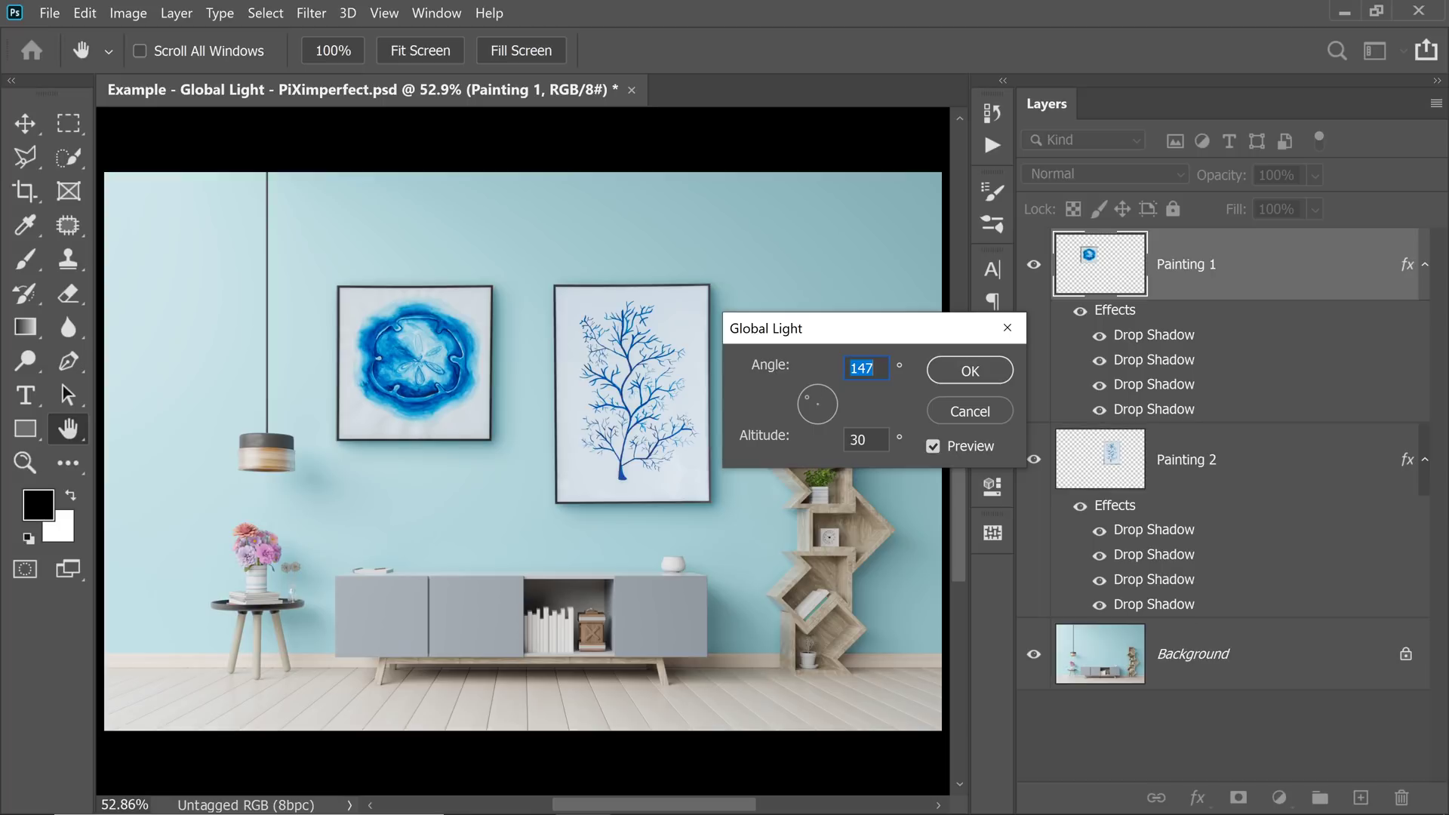
mouse_move(816, 391)
mouse_down()
mouse_move(804, 393)
mouse_move(828, 397)
mouse_move(816, 416)
mouse_move(818, 388)
mouse_move(799, 391)
mouse_up()
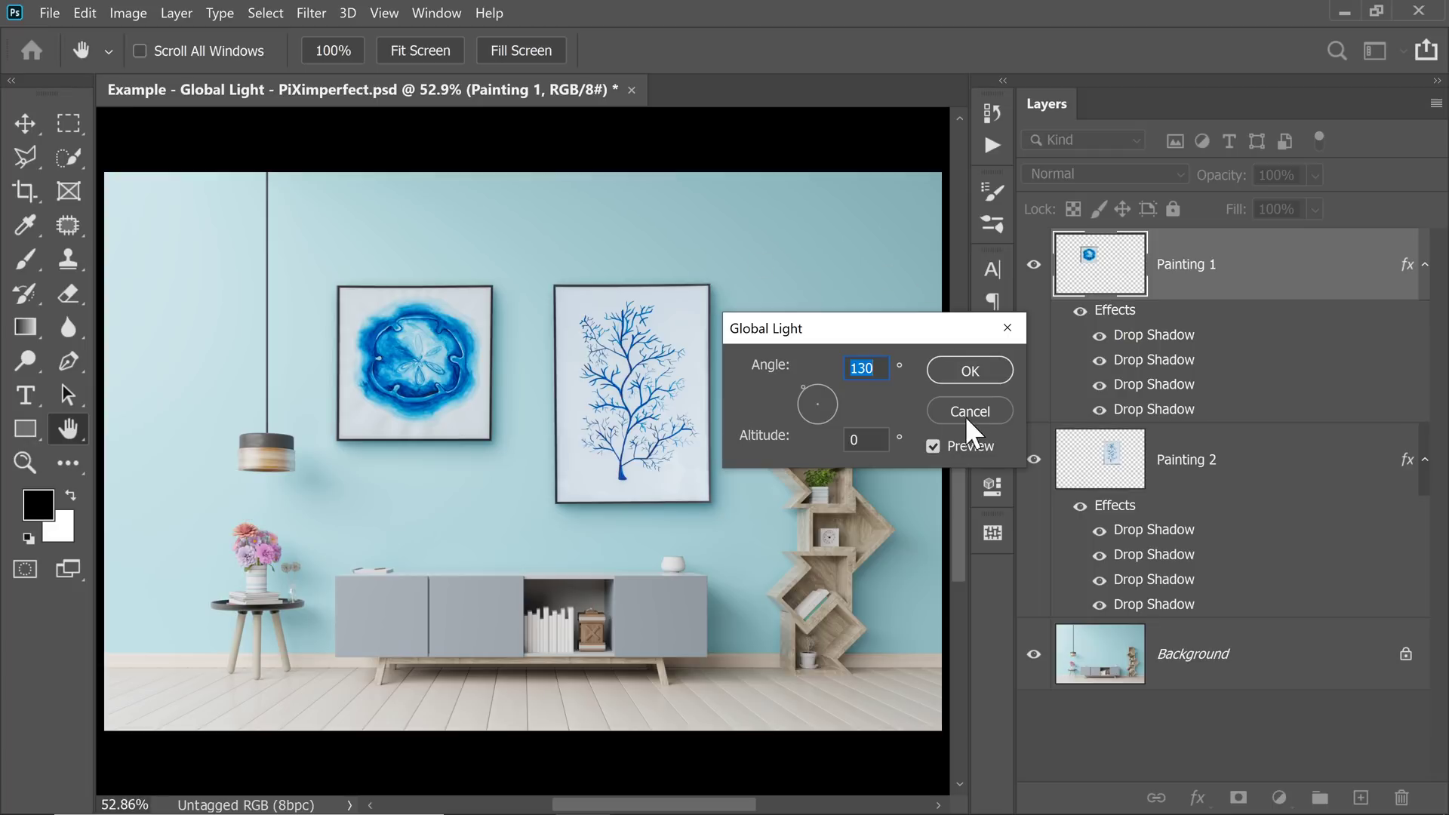
click(975, 381)
scroll(573, 370, up, 3)
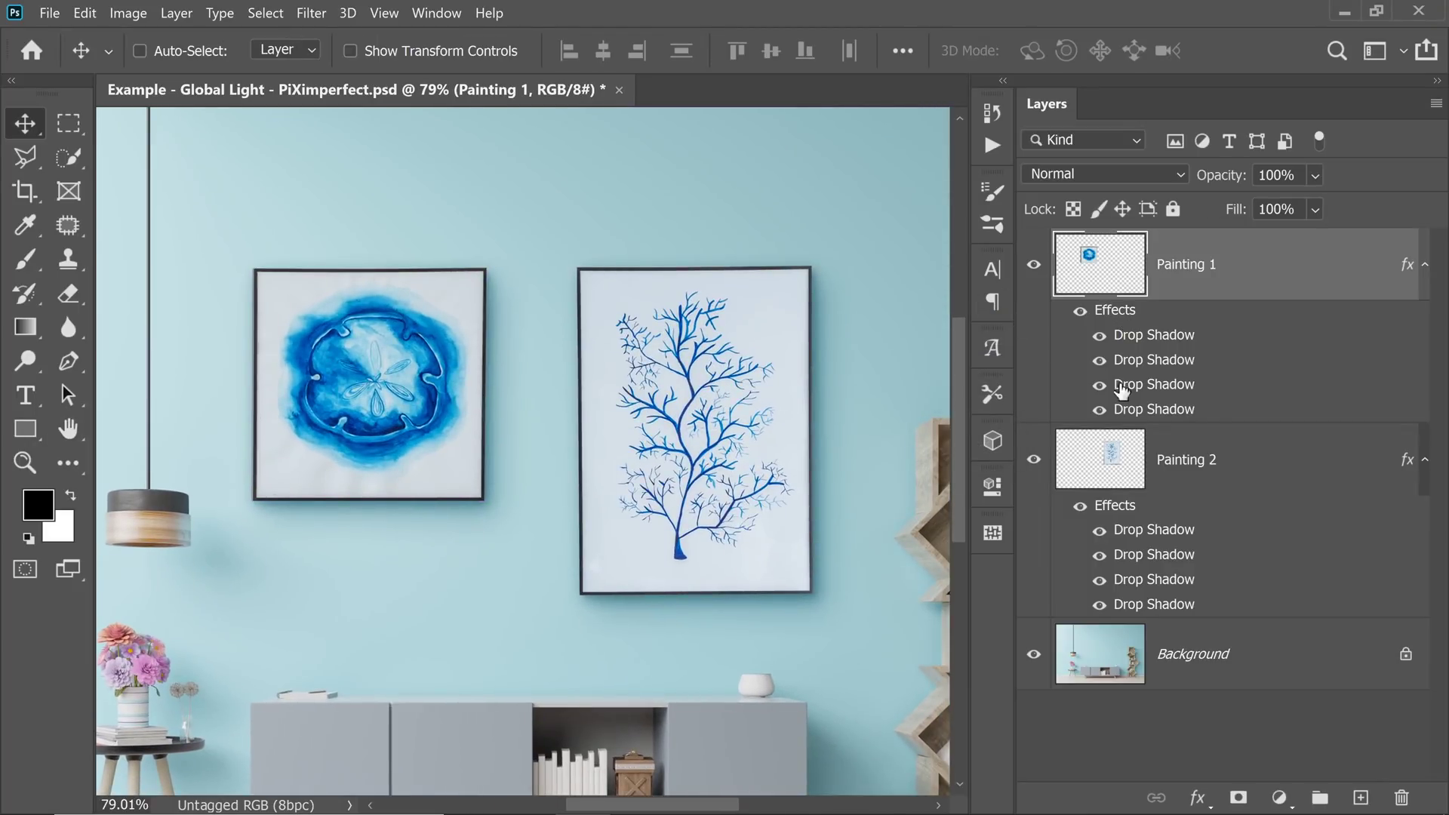
Add an inner Bevel & Emboss to Painting 1 with 1000% depth and 27 px size.
double_click(1060, 359)
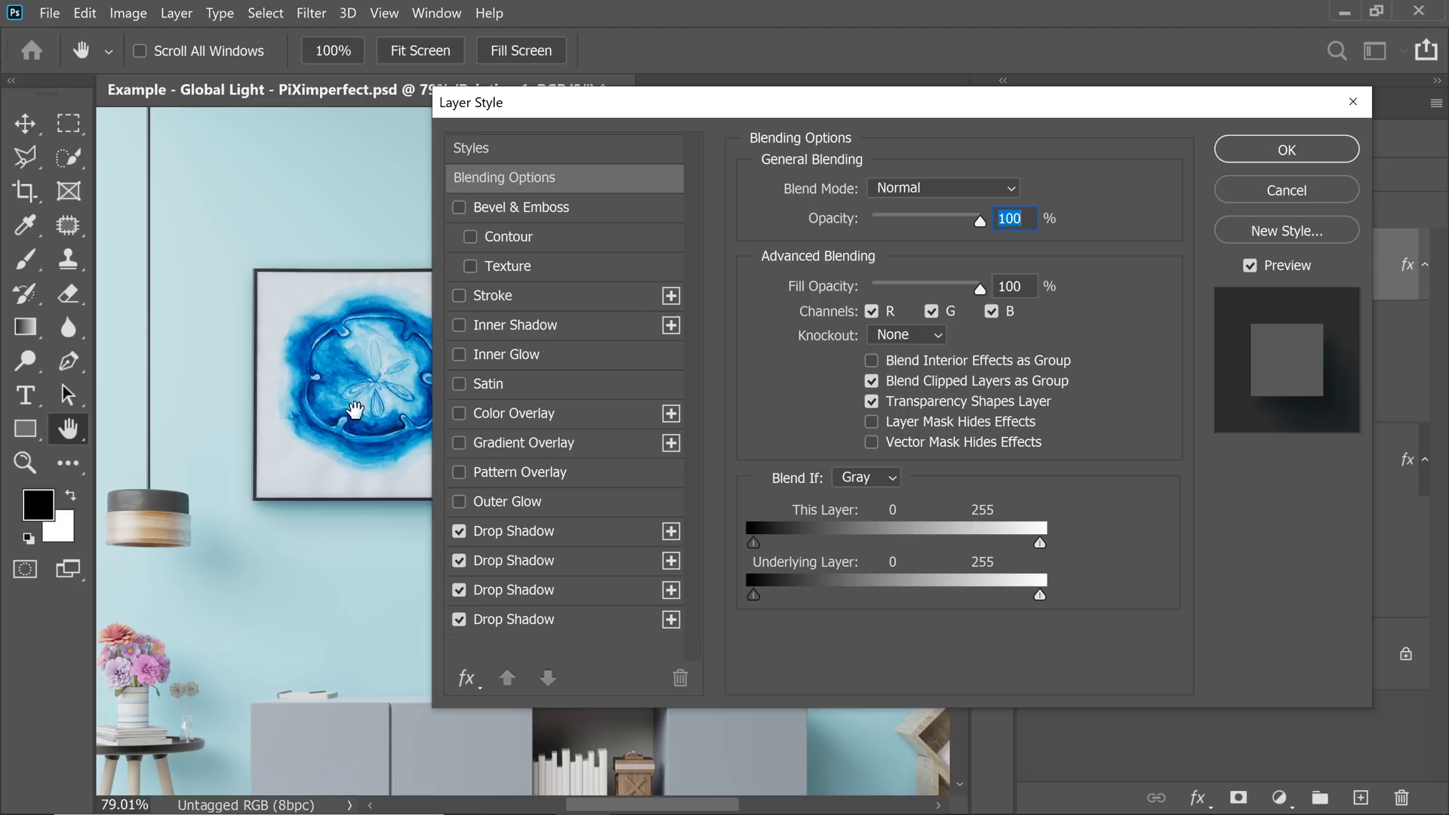
scroll(317, 453, up, 3)
drag(309, 481, 257, 549)
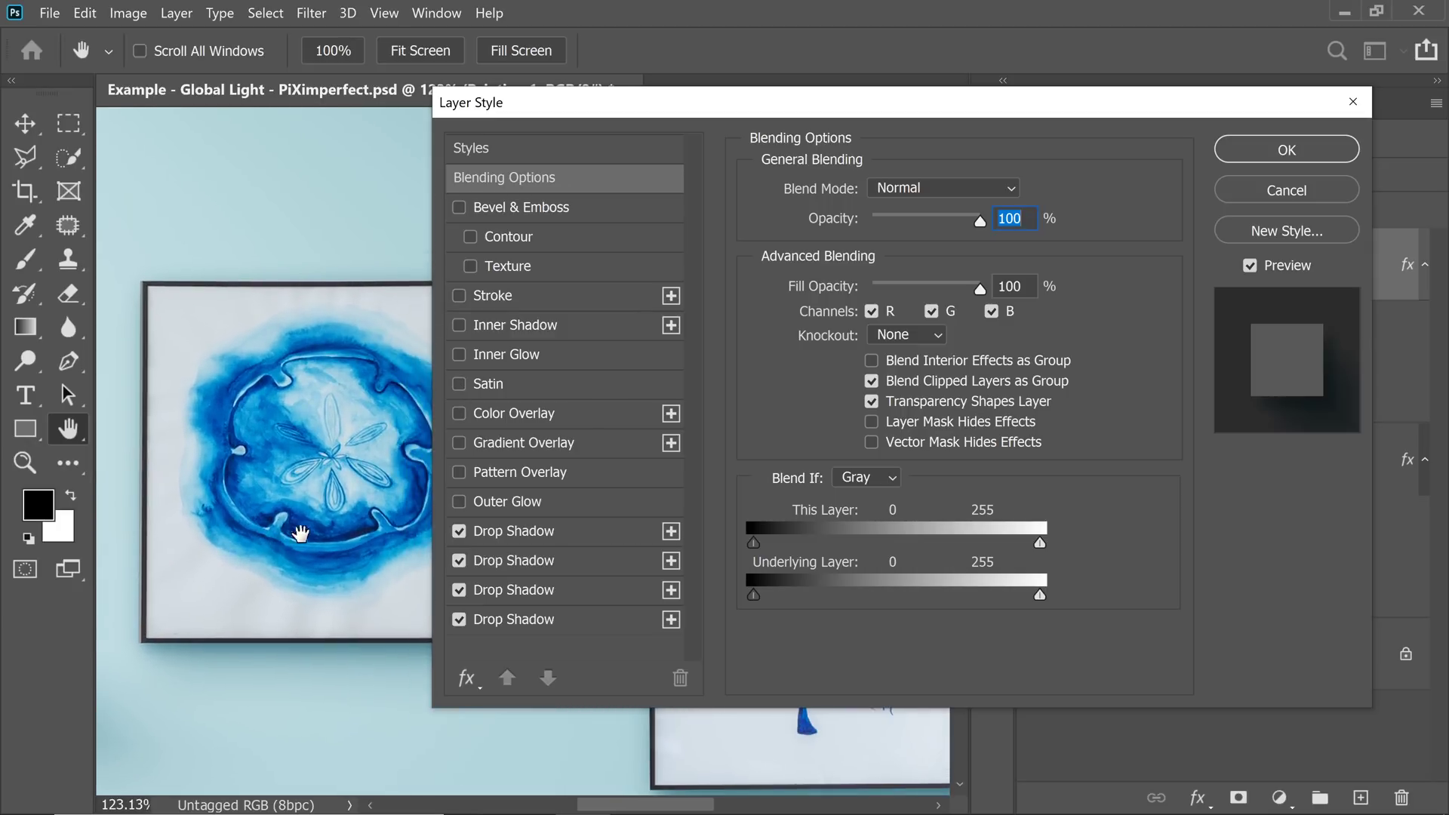
click(459, 206)
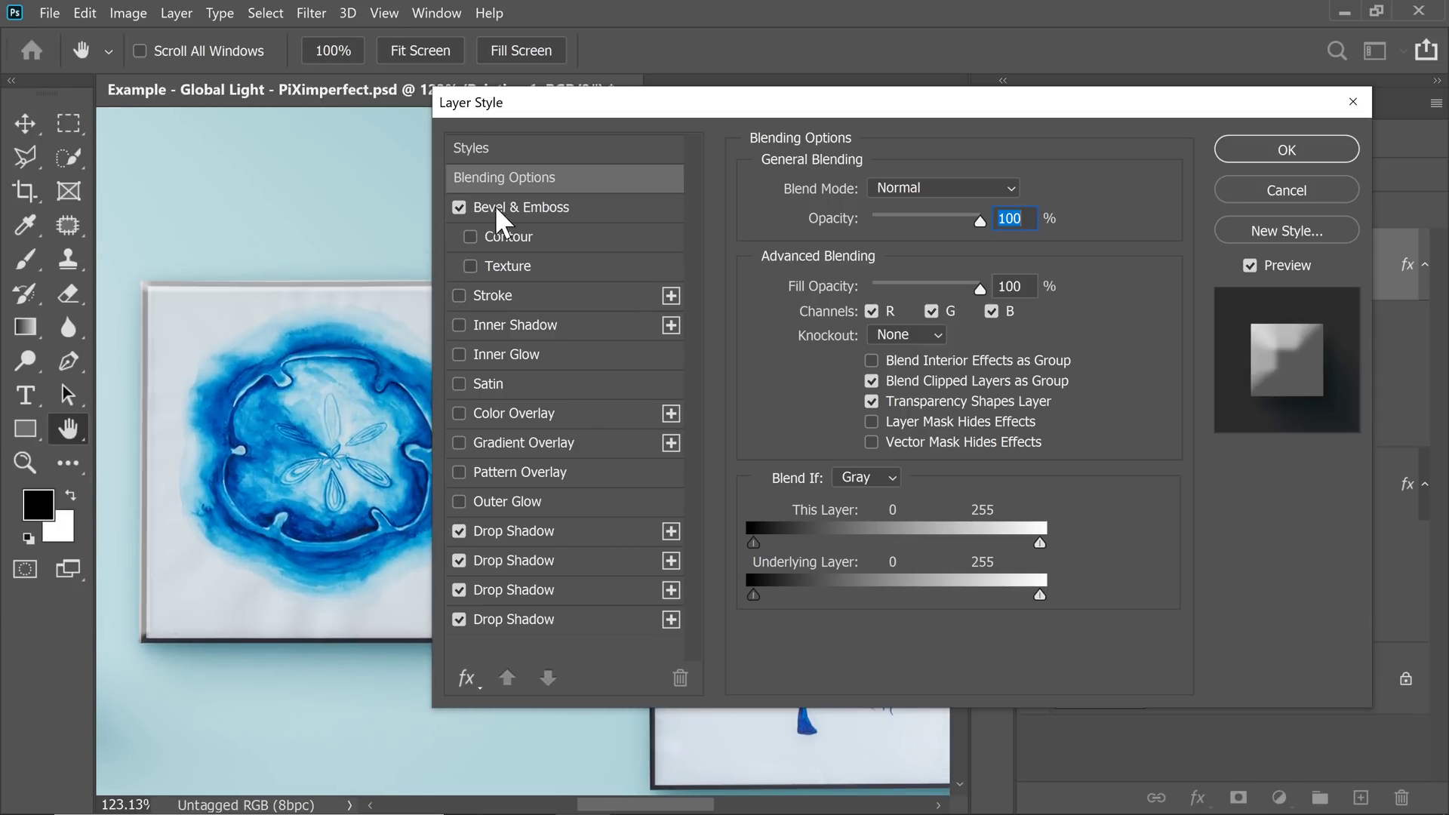
click(498, 207)
mouse_move(158, 294)
mouse_down()
mouse_move(252, 308)
mouse_move(234, 314)
mouse_up()
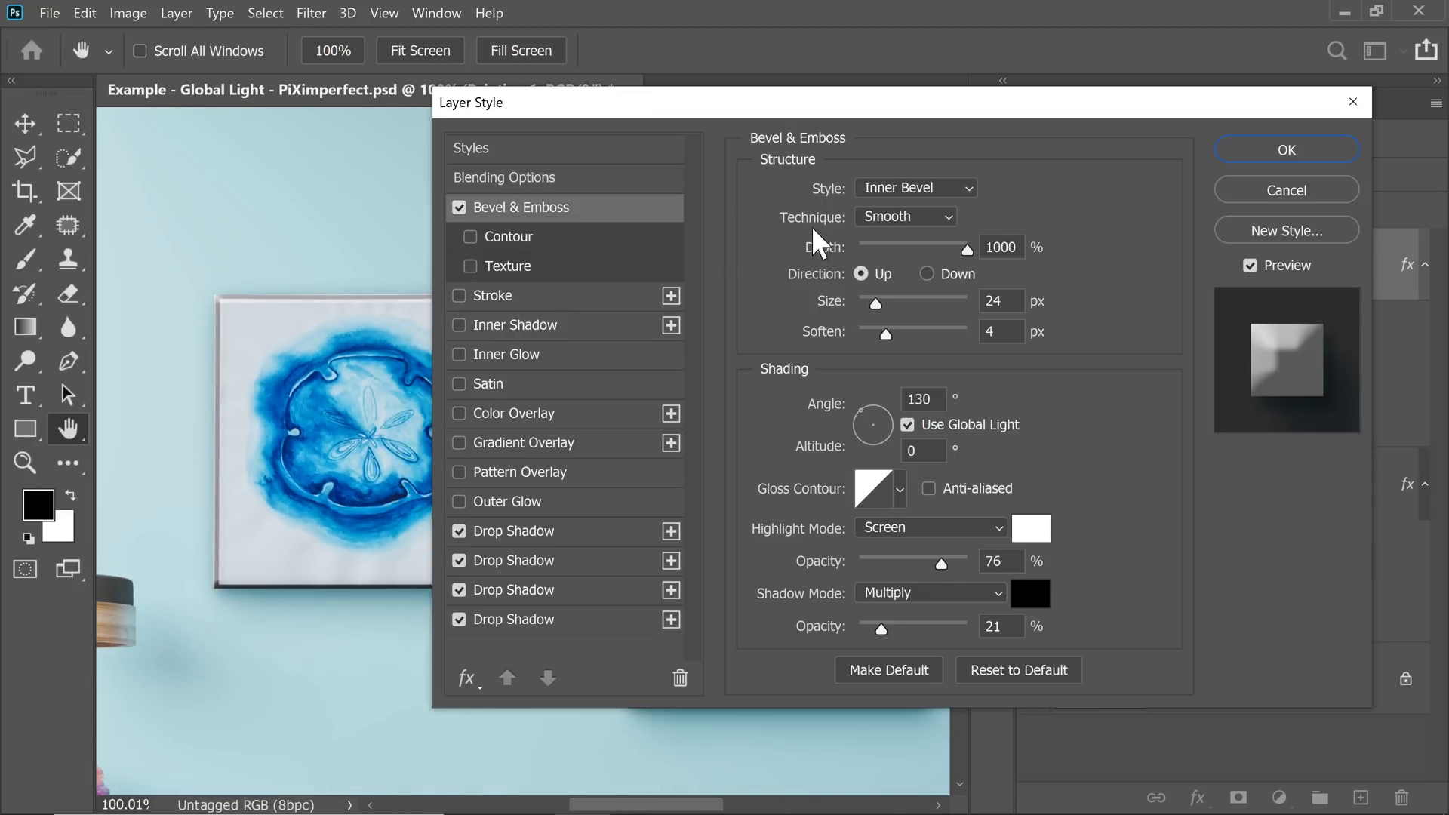
mouse_move(966, 249)
mouse_down()
mouse_move(887, 247)
mouse_move(976, 244)
mouse_up()
key(alt)
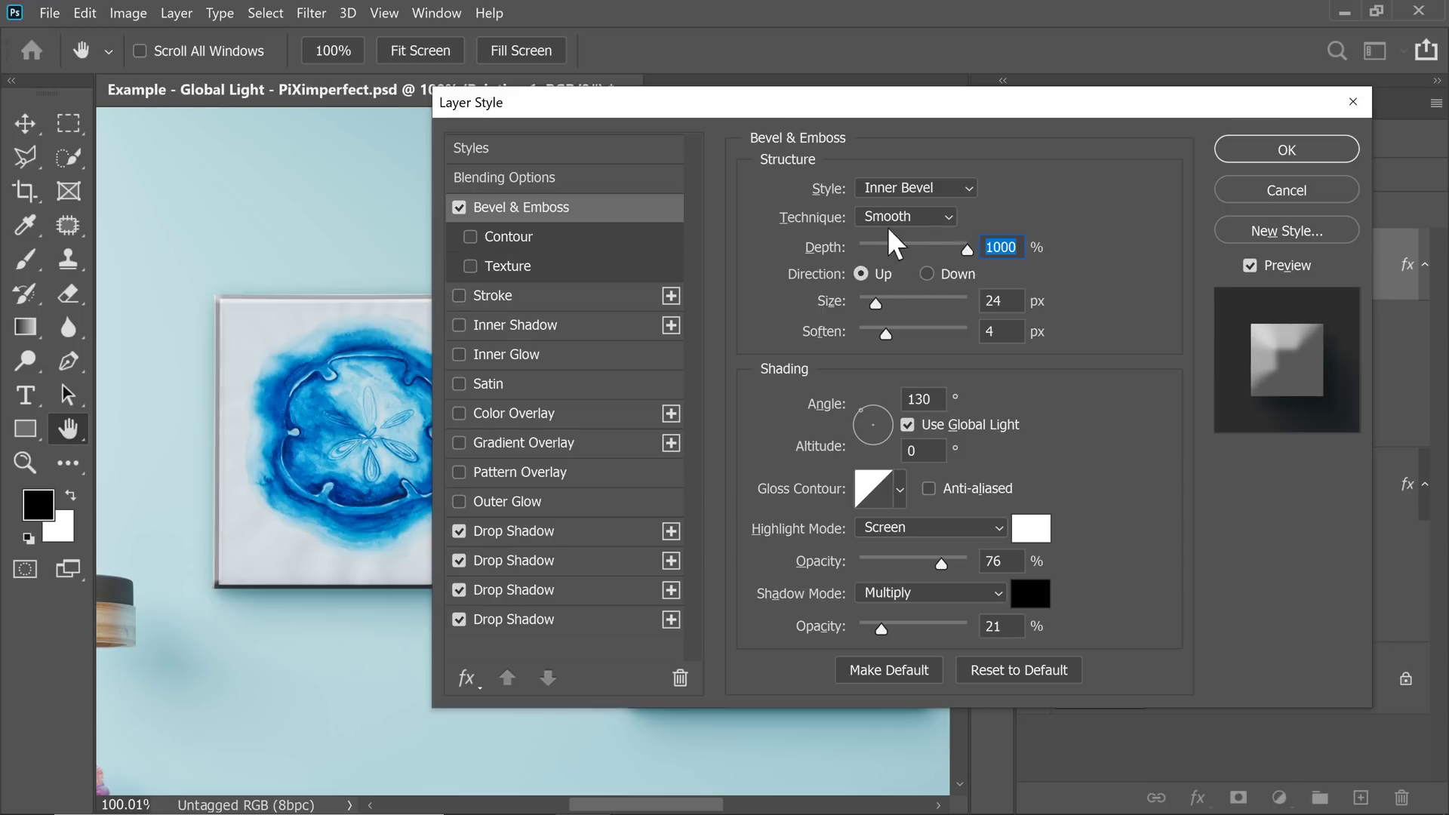
drag(877, 305, 868, 336)
Raise the bevel highlight to 72% and shadow to 50%, light it at 136°/32°, and apply.
scroll(378, 382, up, 3)
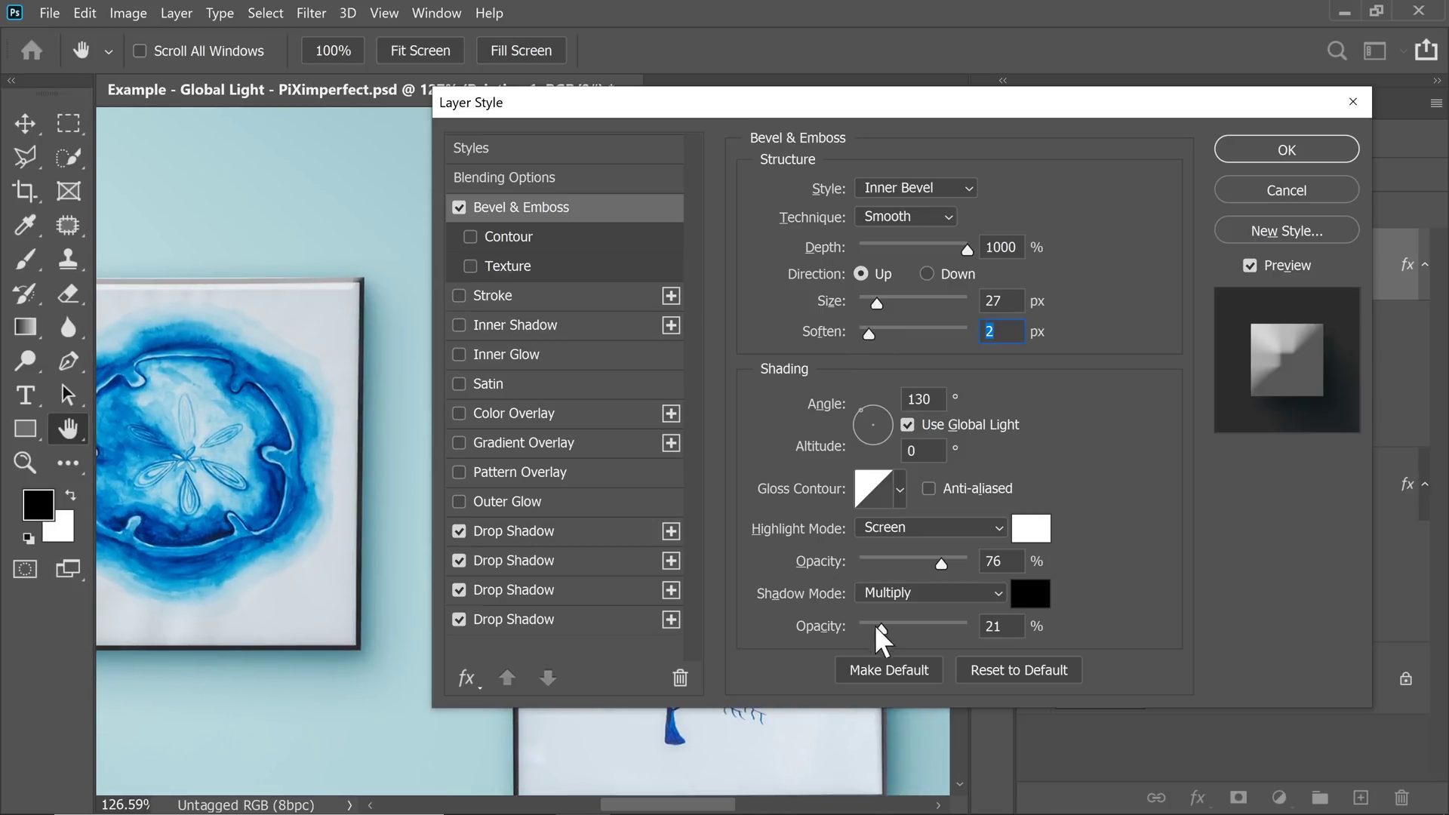
drag(188, 381, 453, 426)
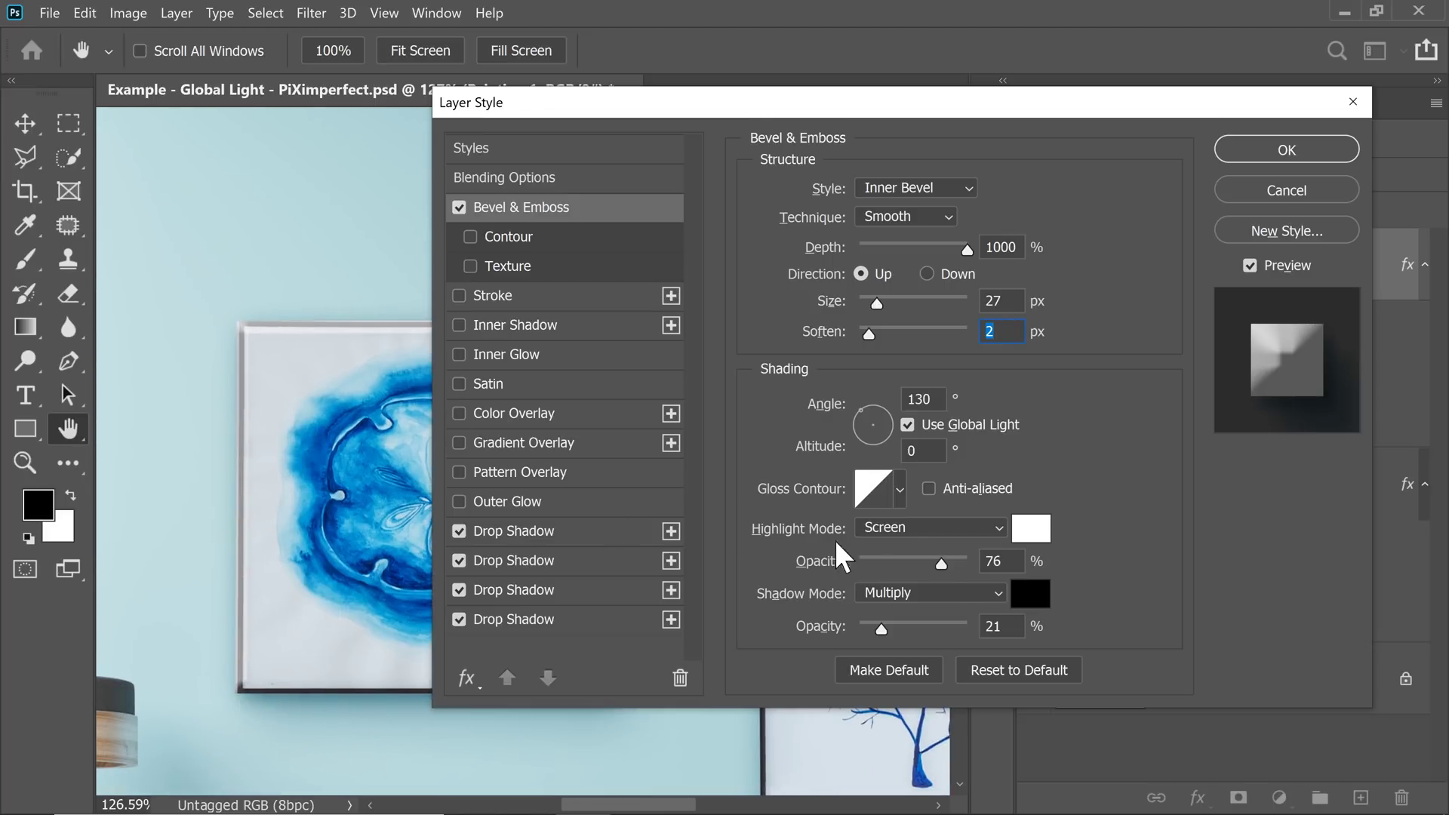
mouse_move(945, 564)
mouse_down()
mouse_move(969, 565)
mouse_move(940, 560)
mouse_up()
drag(304, 523, 81, 481)
mouse_move(881, 628)
mouse_down()
mouse_move(922, 629)
mouse_move(878, 628)
mouse_move(908, 632)
mouse_up()
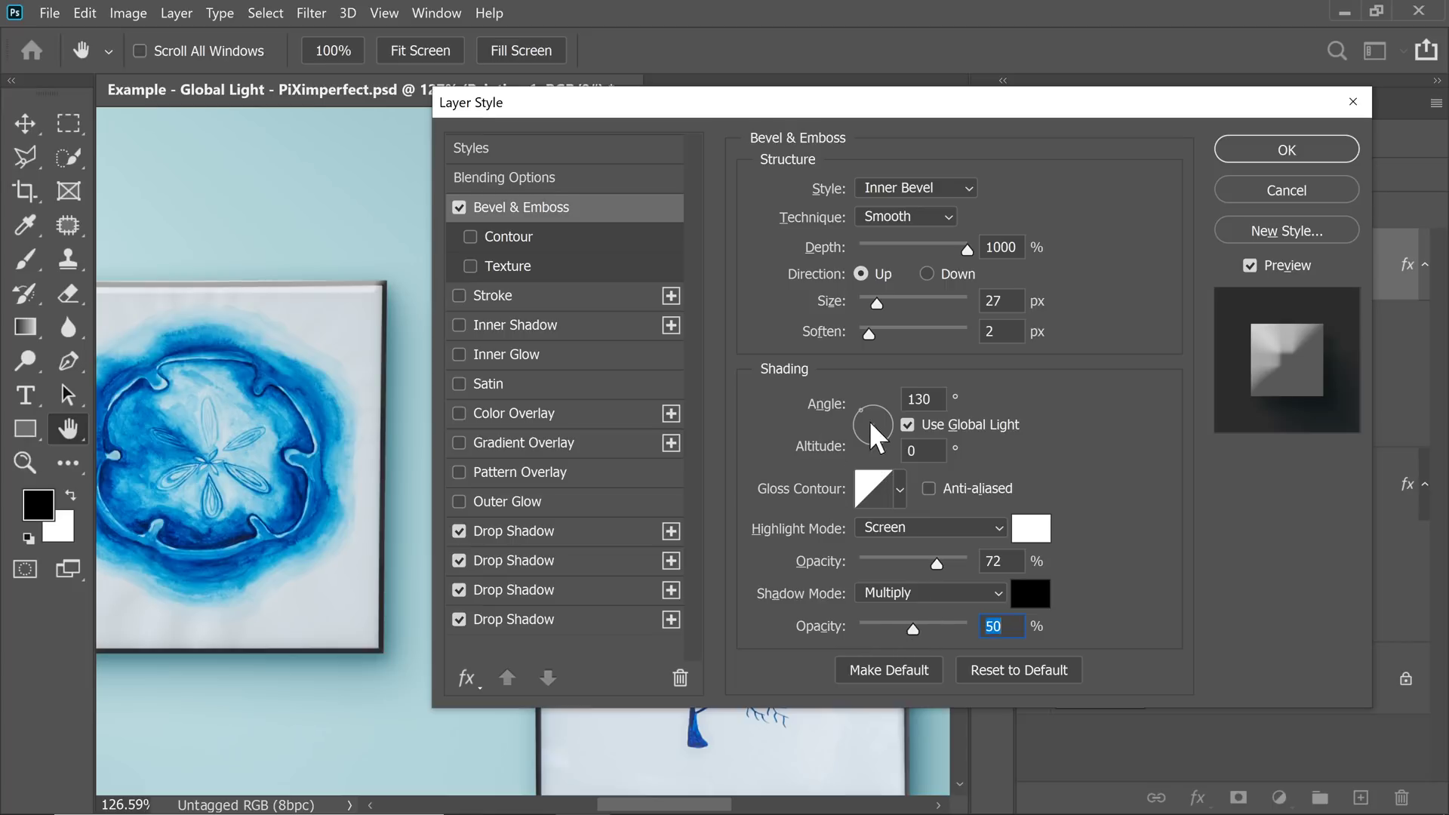
drag(870, 424, 866, 419)
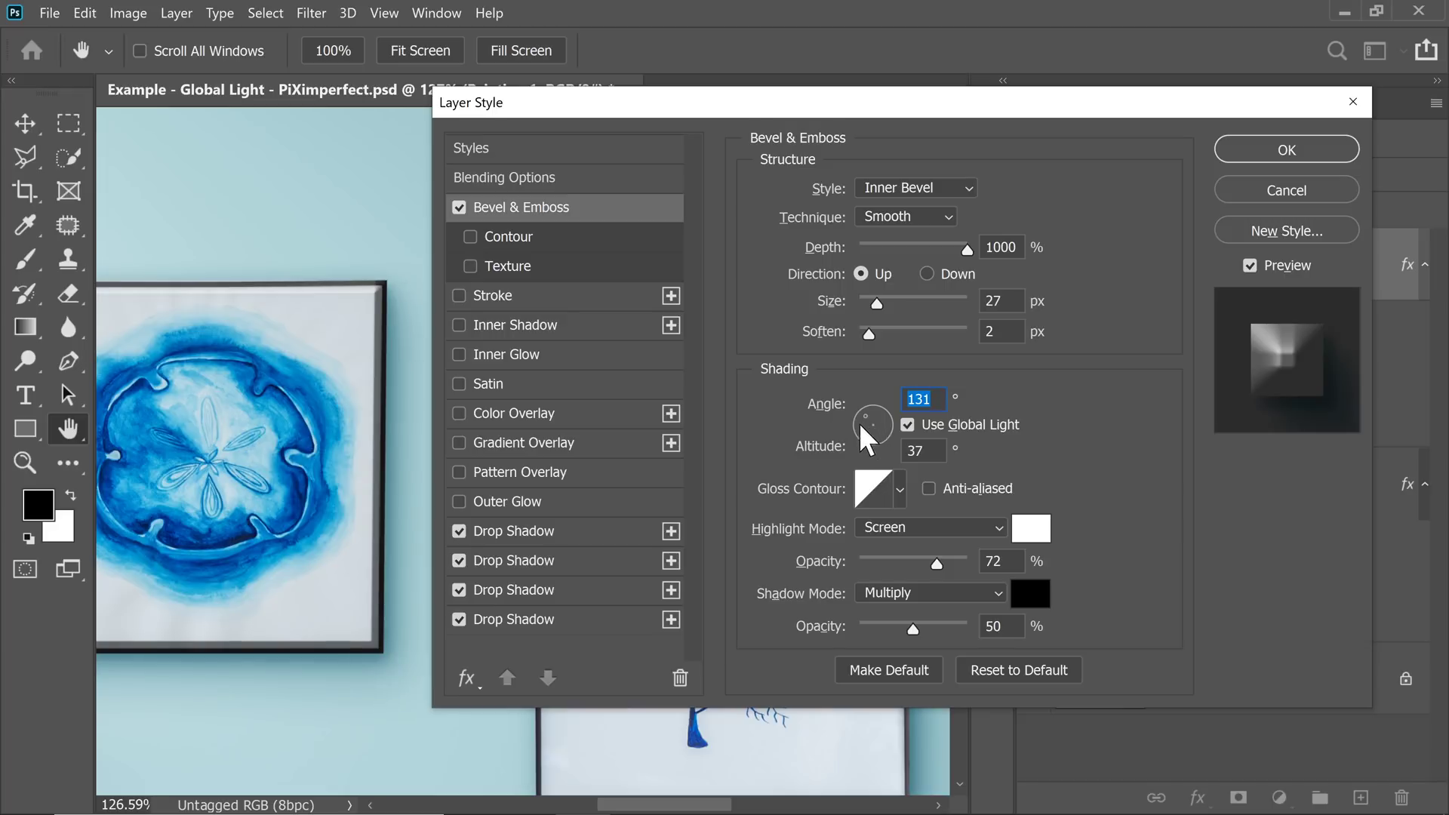
drag(284, 453, 290, 456)
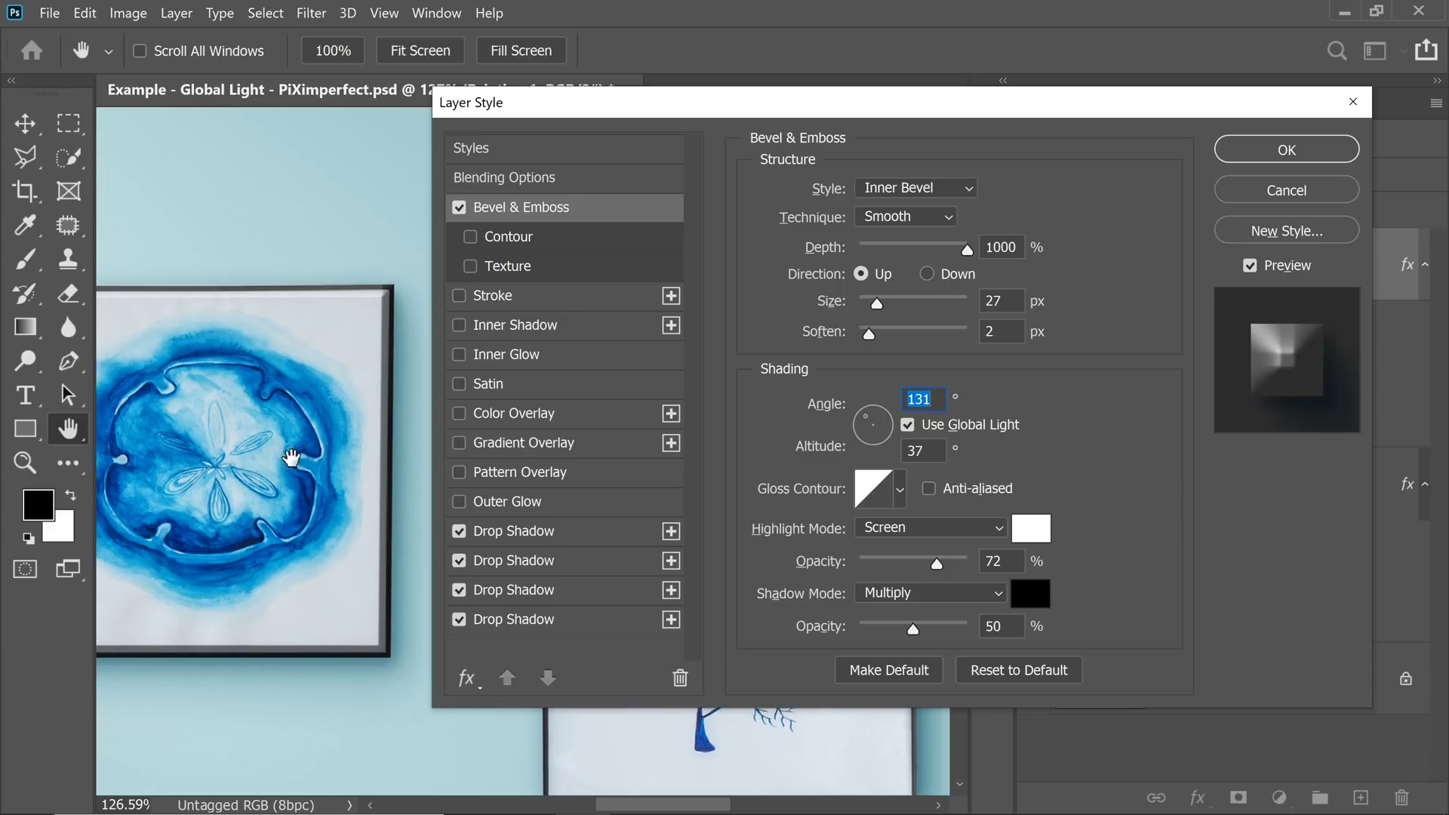
drag(865, 412, 773, 409)
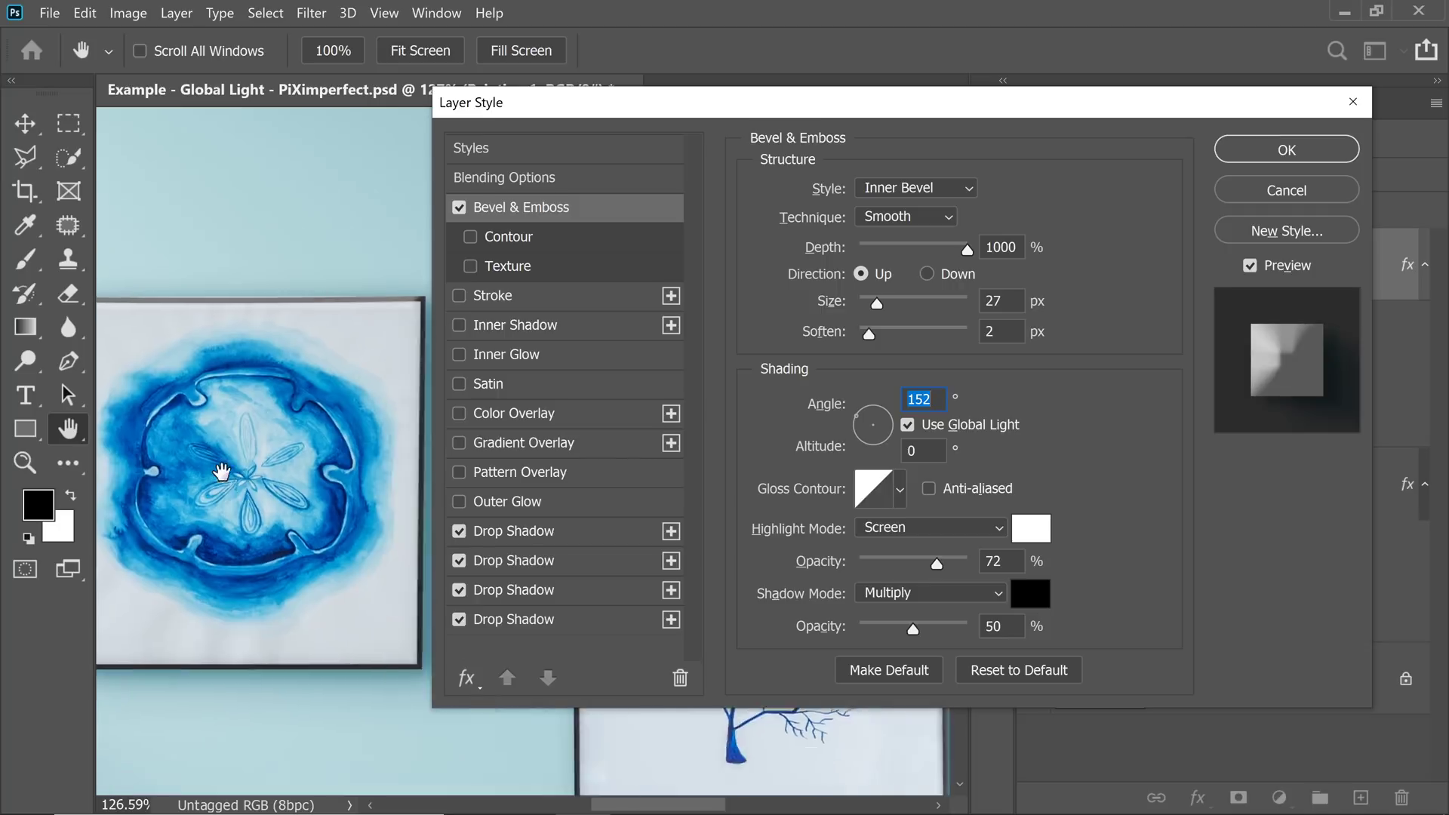
drag(221, 471, 157, 430)
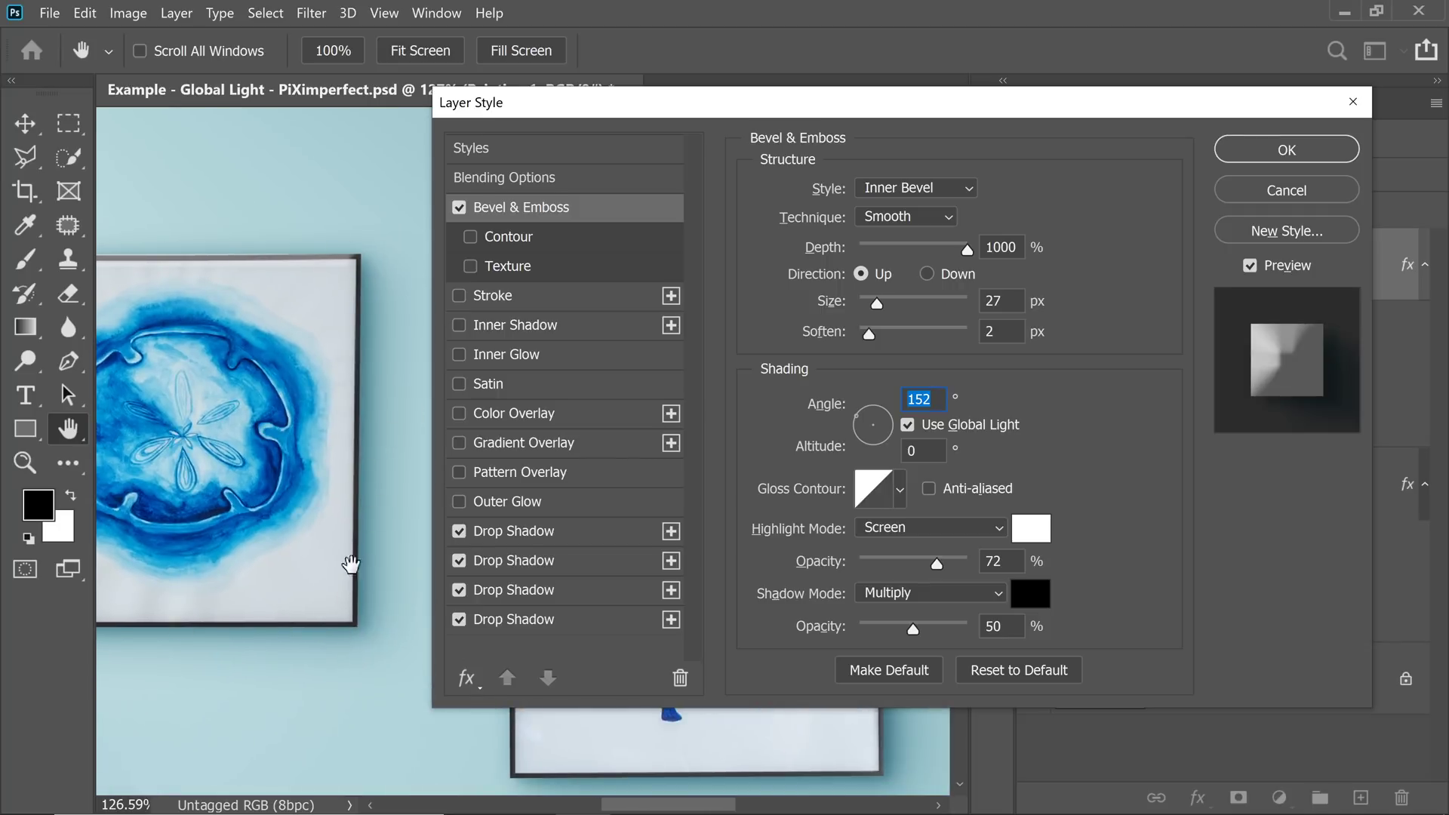
drag(857, 416, 865, 418)
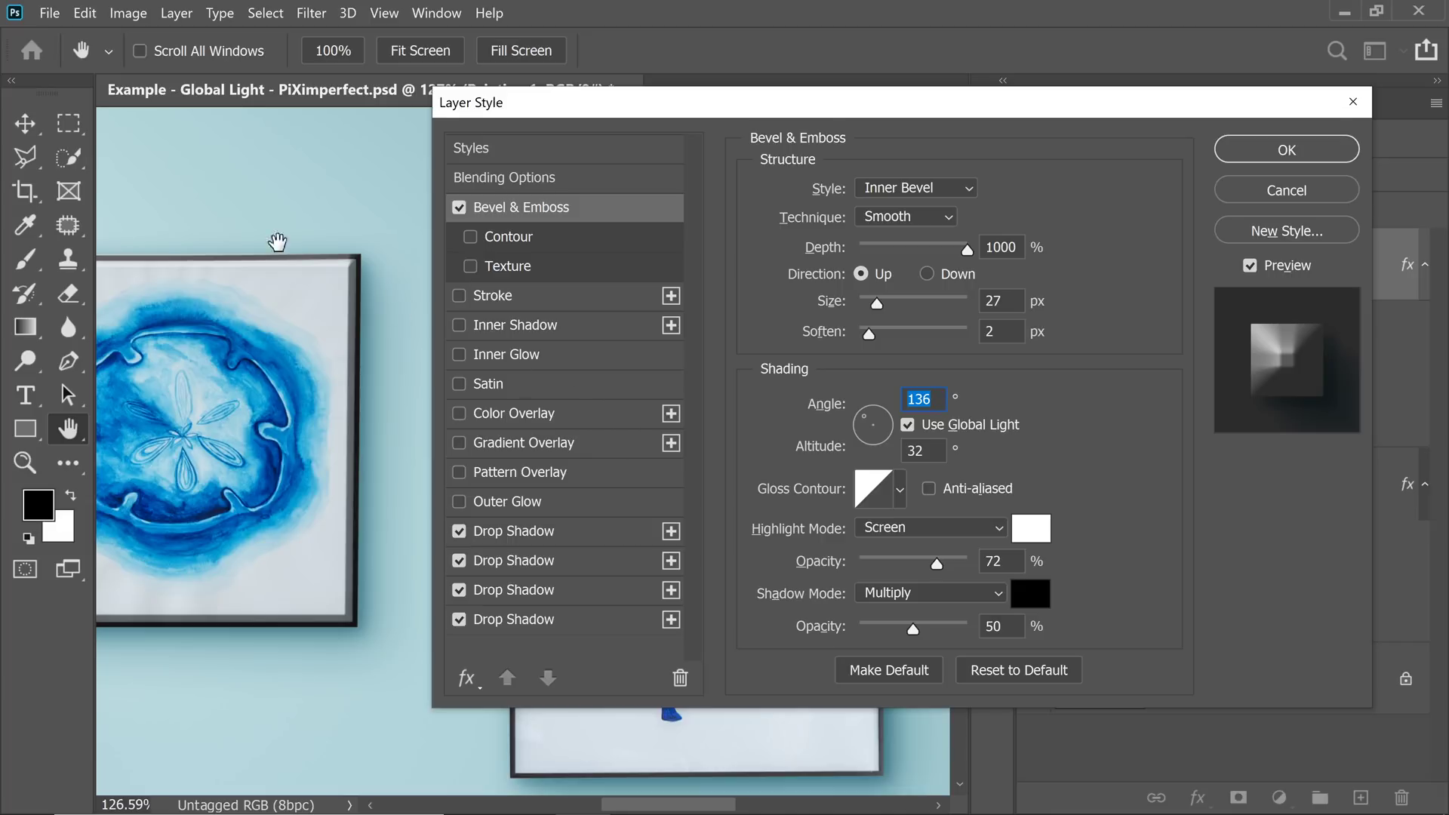
click(1269, 152)
Copy Painting 1's Bevel & Emboss onto Painting 2 and fit the whole image in the window.
key(v)
key(ctrl+0)
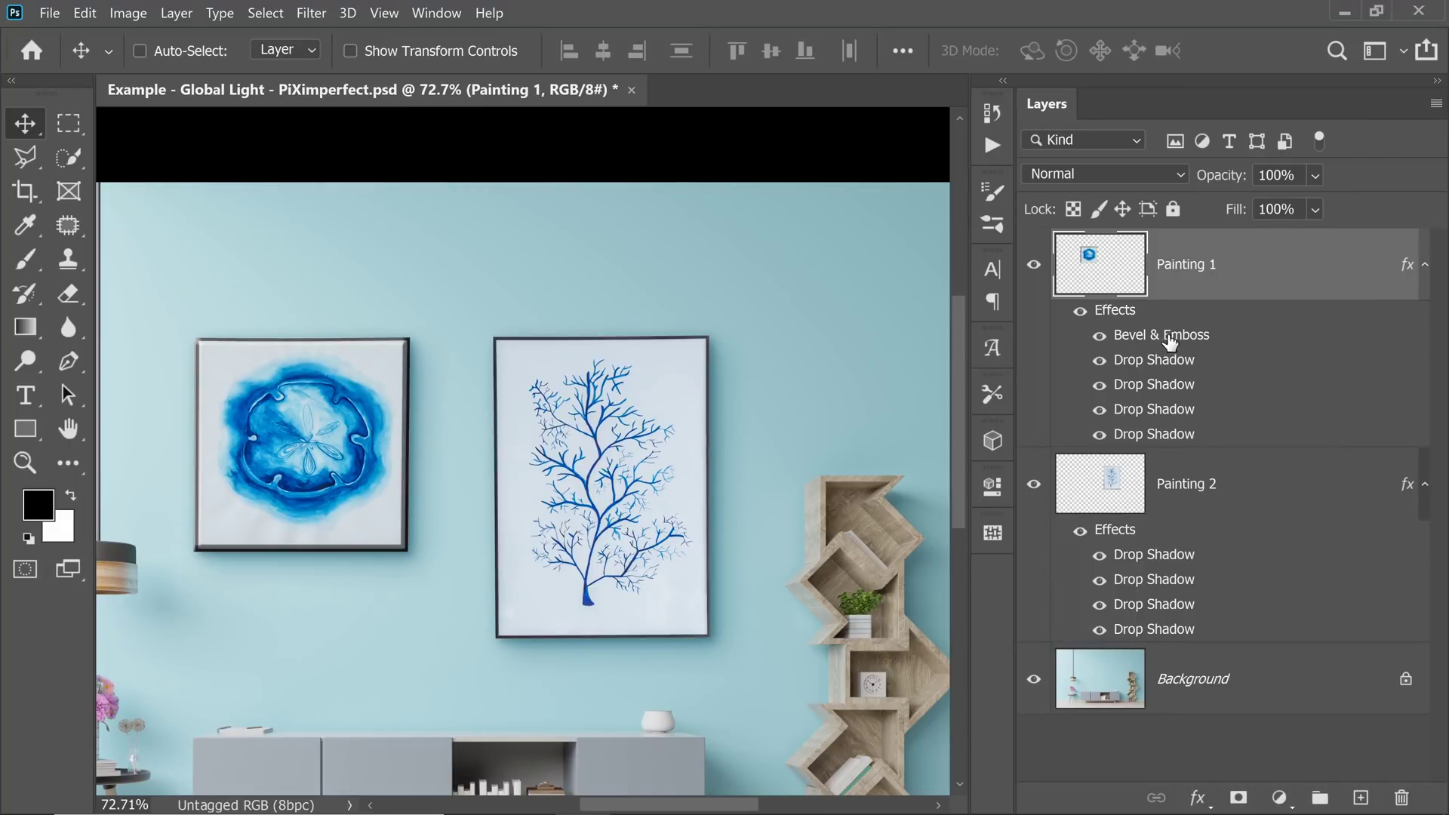
mouse_move(1172, 343)
mouse_down()
mouse_move(1130, 532)
mouse_move(1151, 560)
mouse_up()
key(ctrl)
drag(609, 490, 672, 505)
key(ctrl+0)
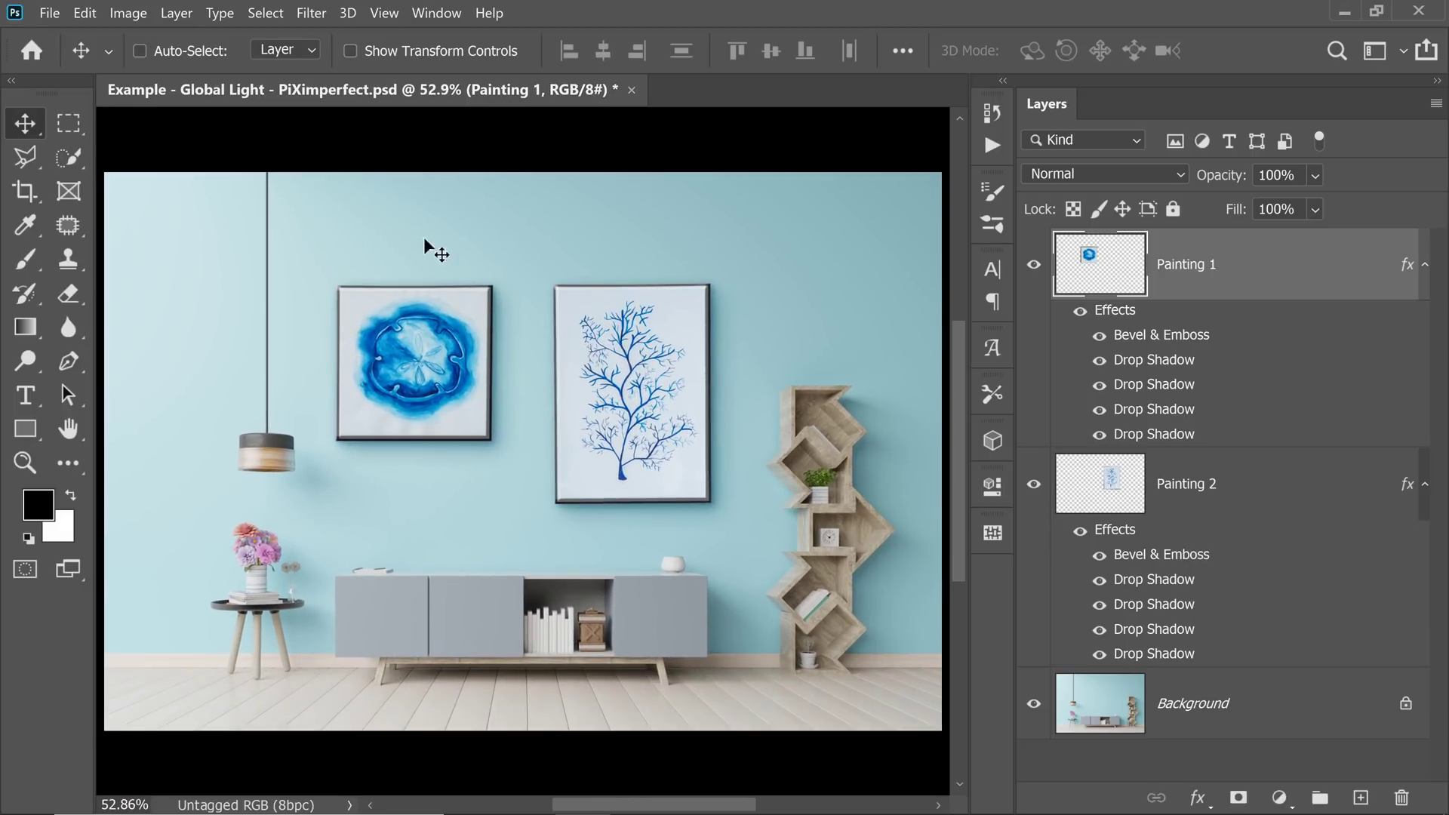
click(180, 13)
Set the Global Light to a 142° angle and 21° altitude.
mouse_move(321, 217)
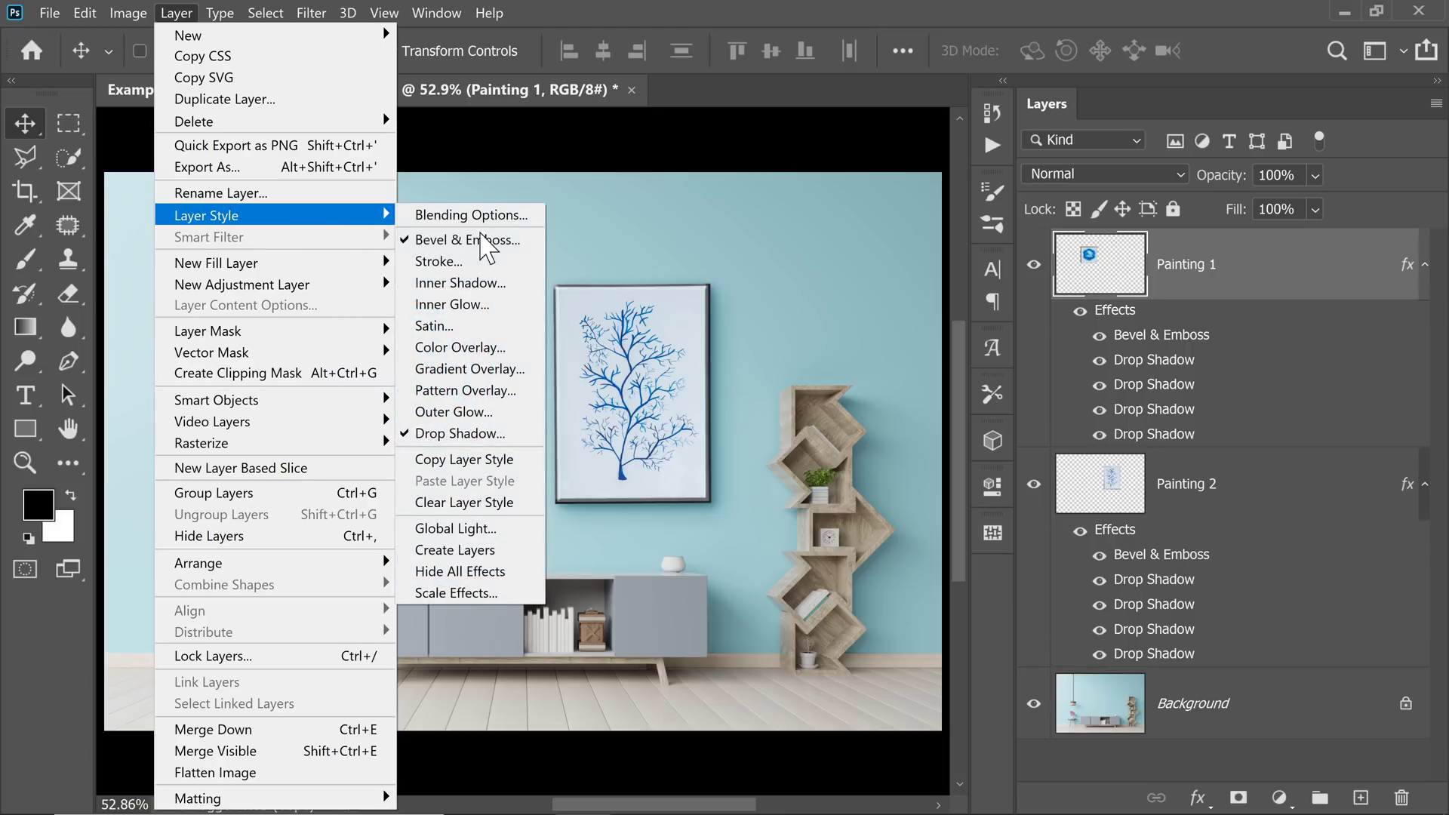
click(456, 528)
mouse_move(808, 396)
mouse_down()
mouse_move(820, 392)
mouse_move(805, 392)
mouse_move(810, 413)
mouse_up()
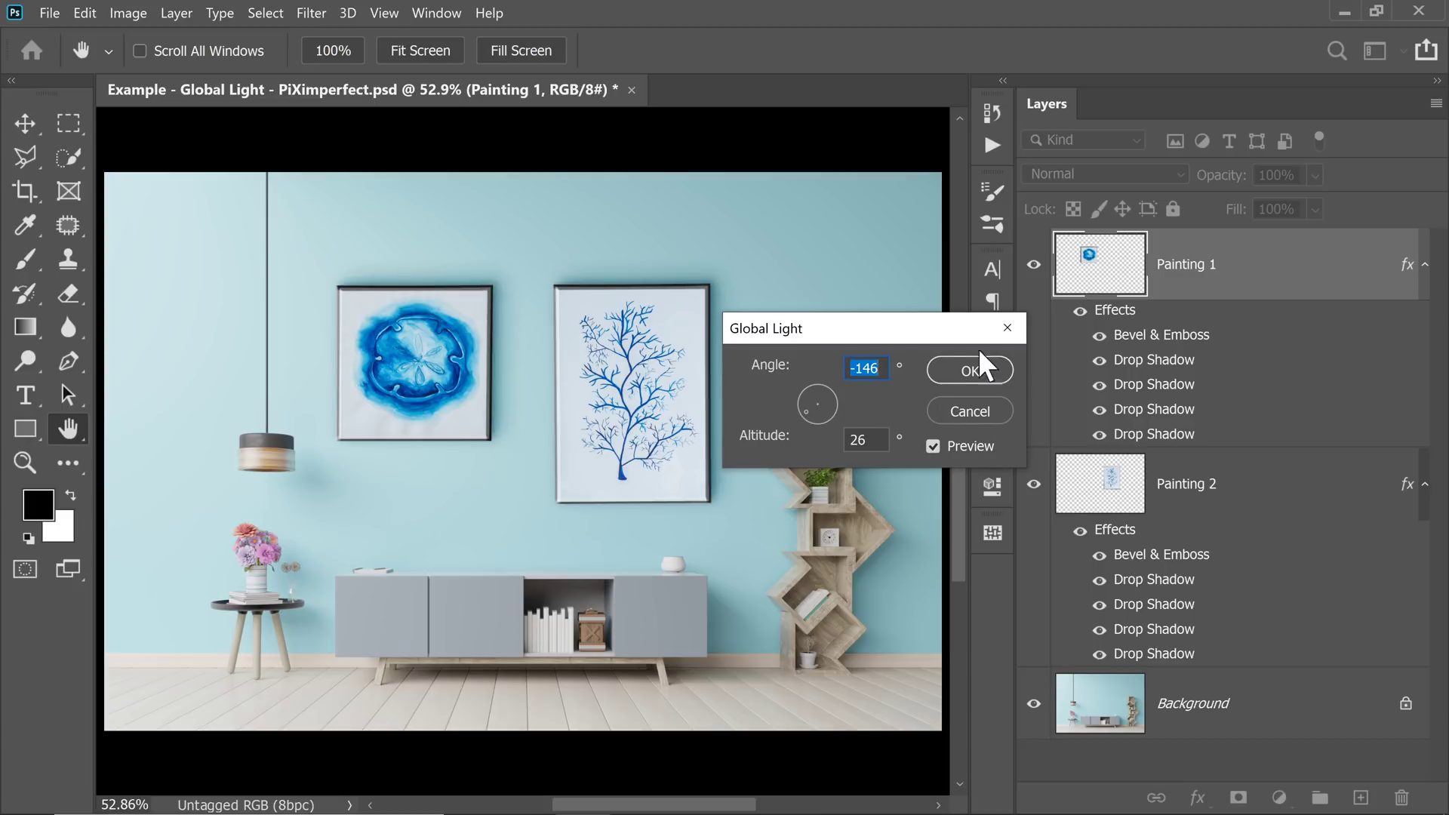
drag(806, 398, 808, 396)
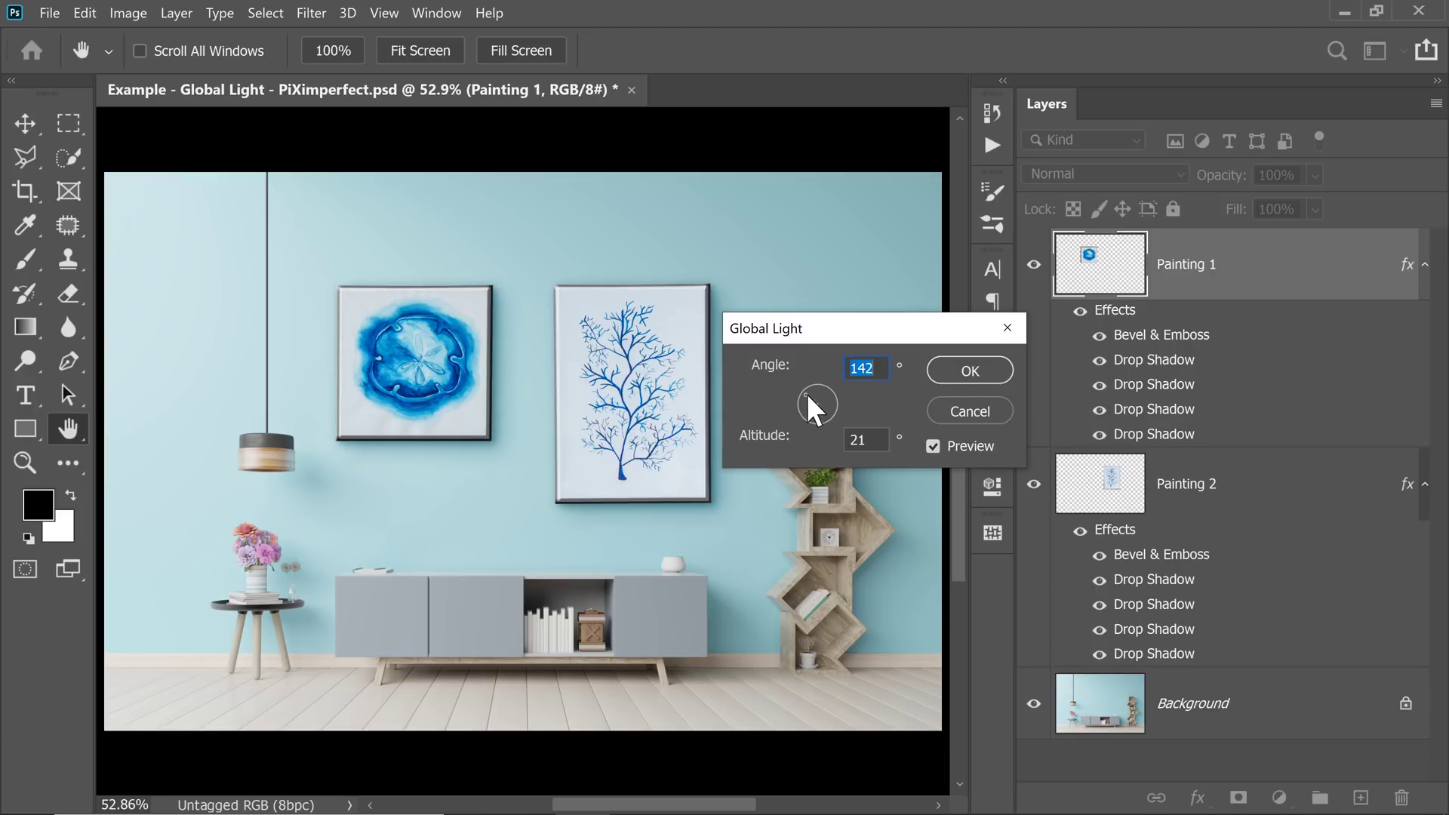
click(973, 370)
Lower Painting 1's bevel shadow opacity to 19%.
double_click(1161, 335)
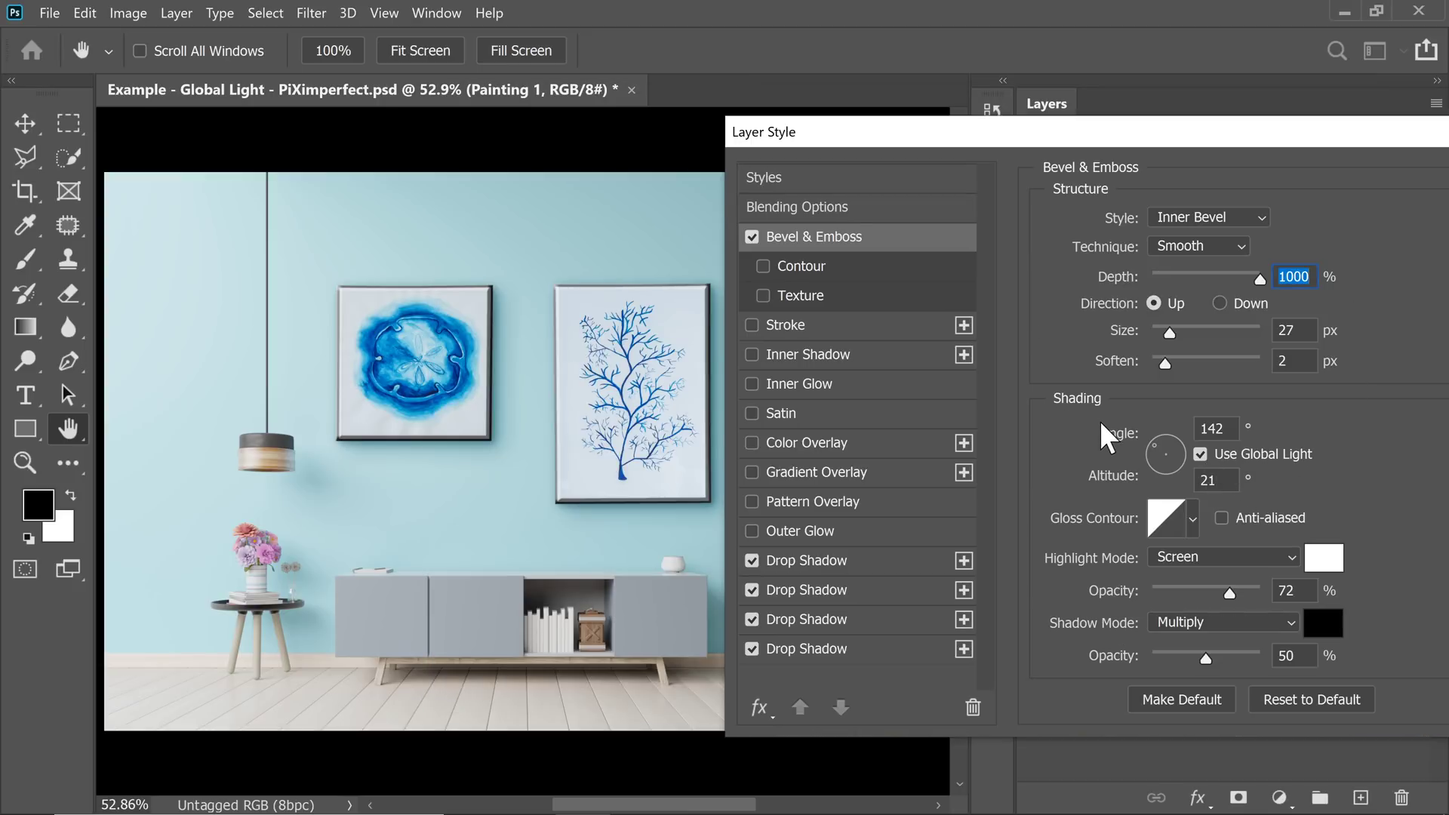
drag(1199, 655, 1175, 658)
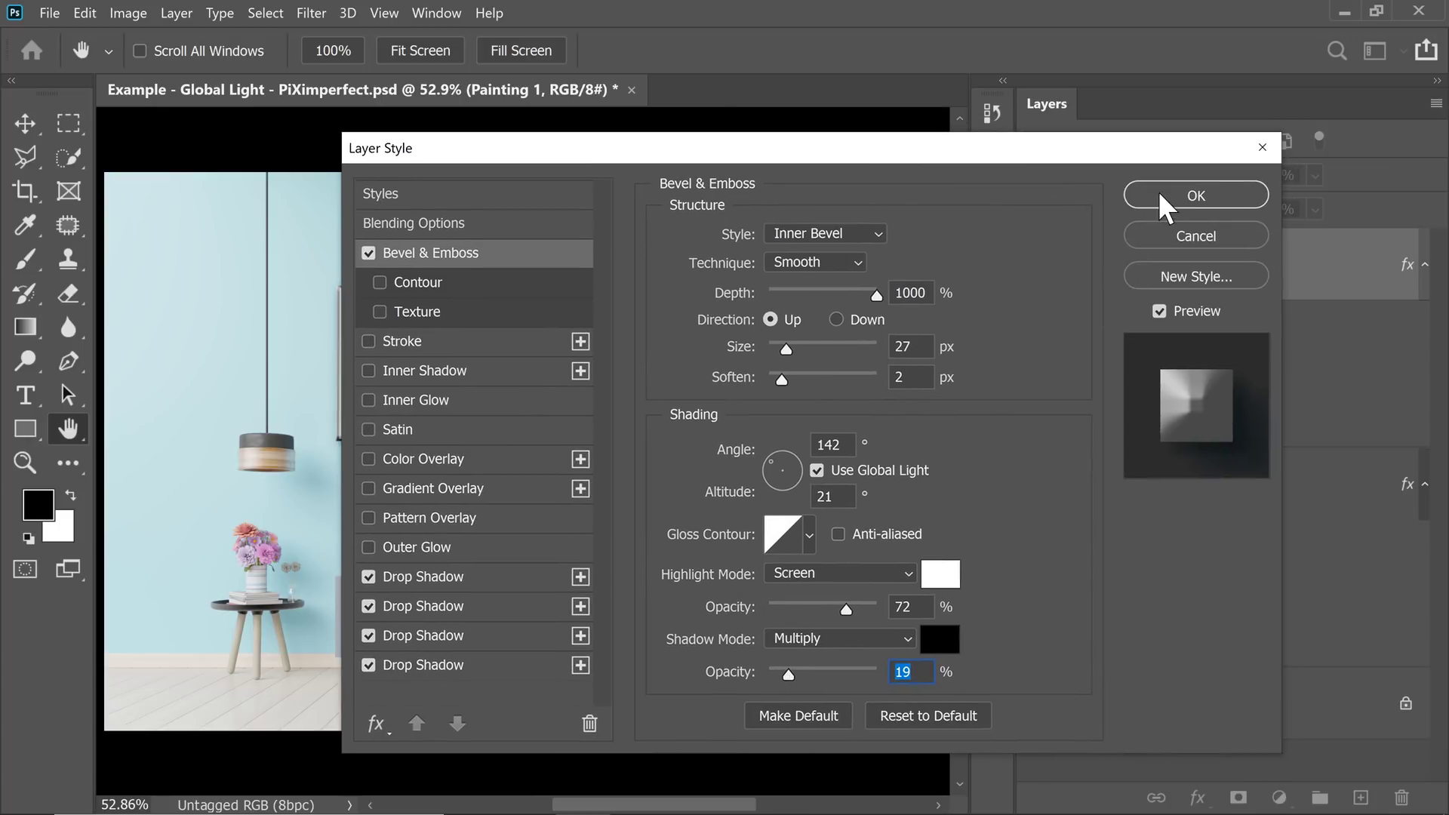
click(1157, 193)
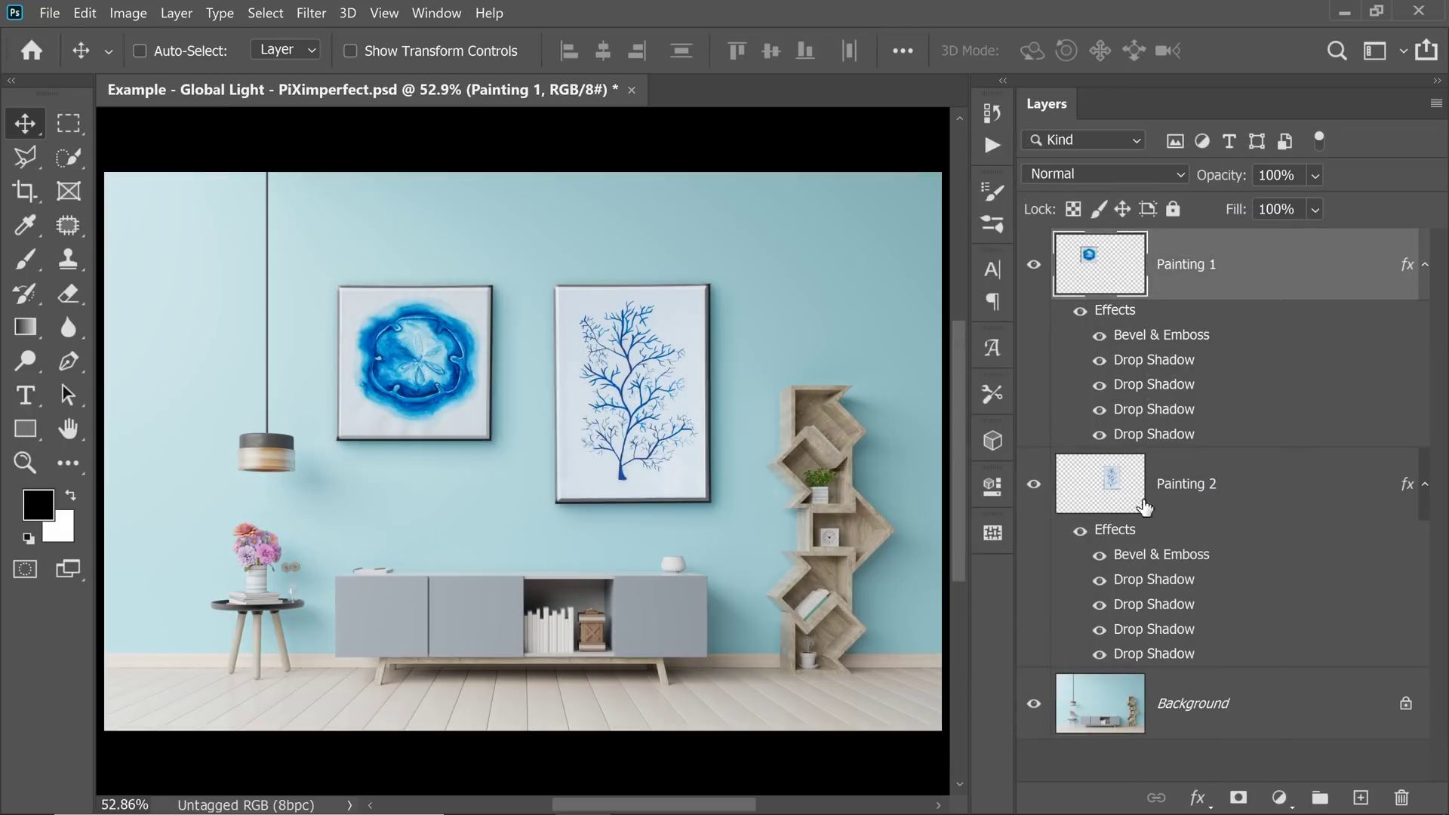
Lower Painting 2's bevel shadow opacity to 22%.
double_click(1154, 557)
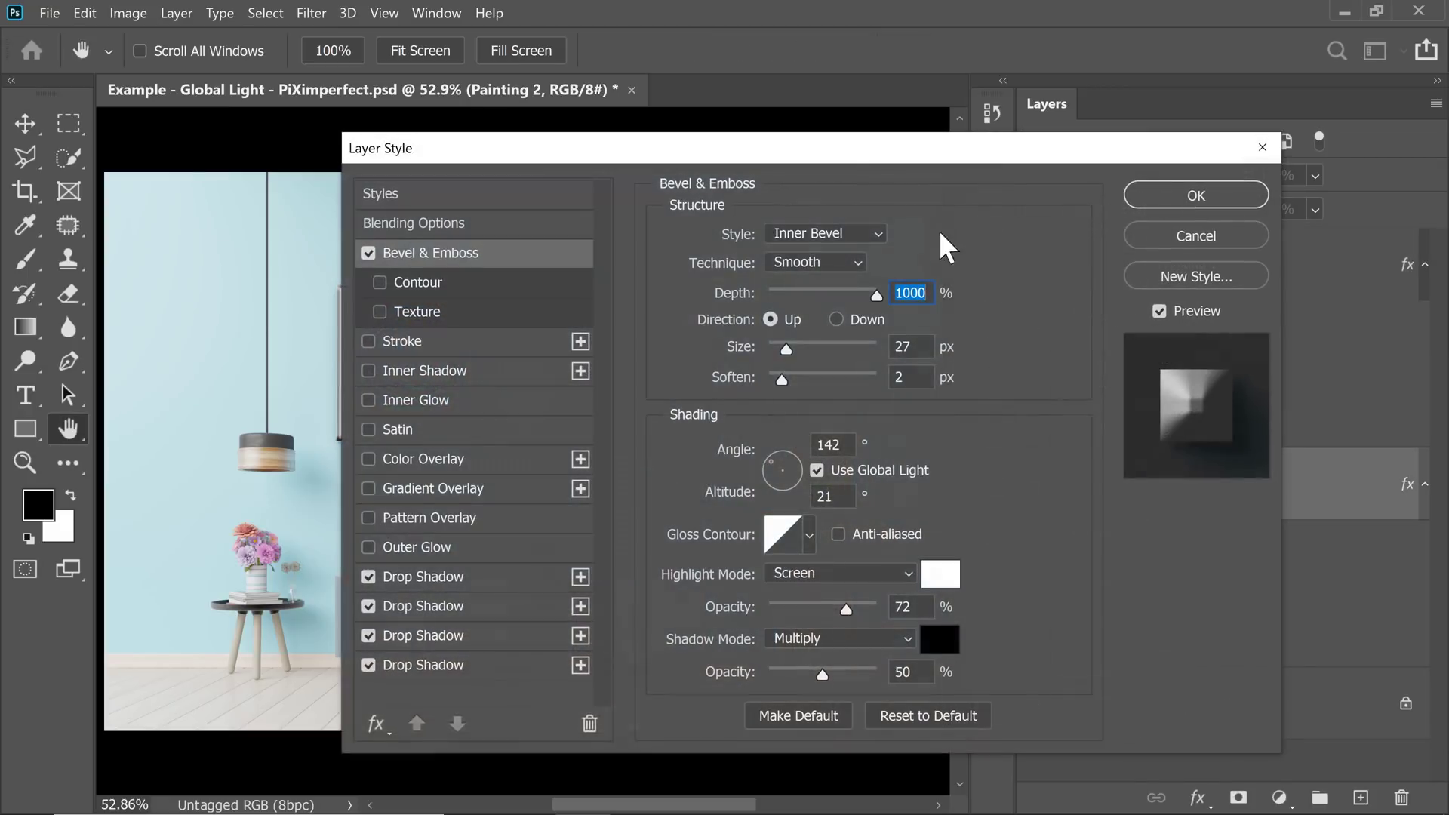
mouse_move(656, 150)
mouse_down()
mouse_move(1041, 166)
mouse_move(1136, 153)
mouse_up()
drag(1263, 667, 1274, 673)
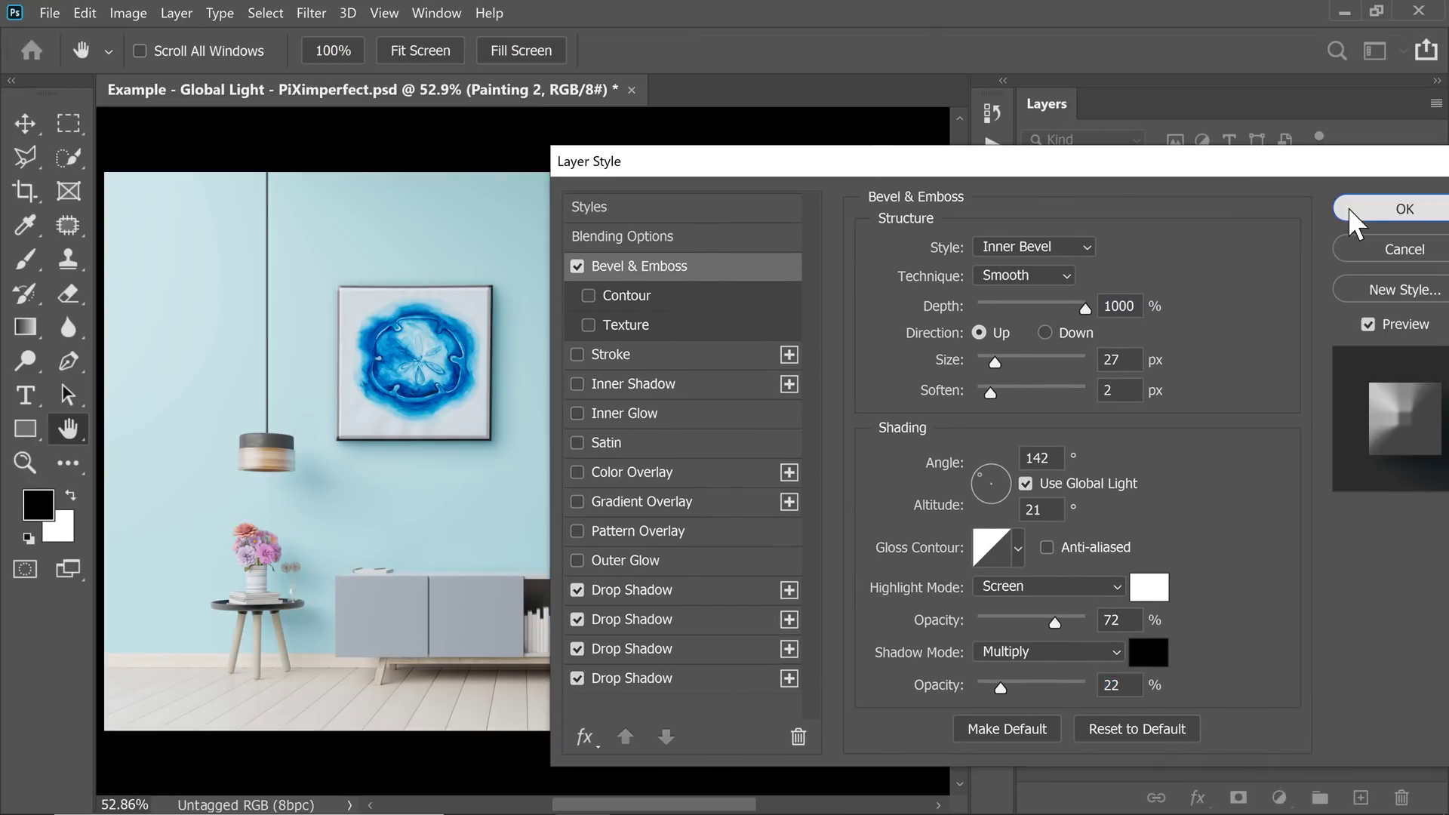
click(1348, 206)
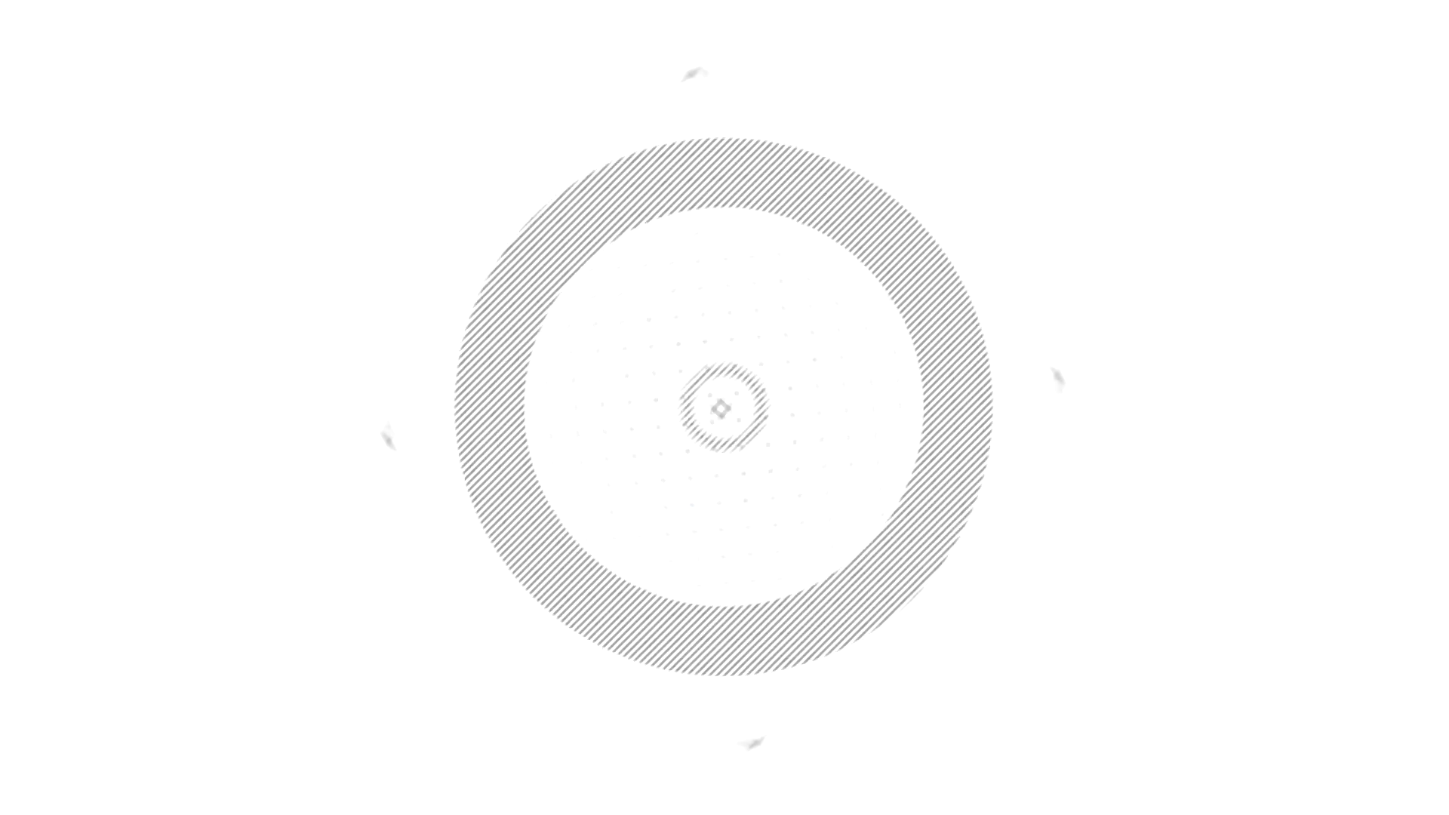